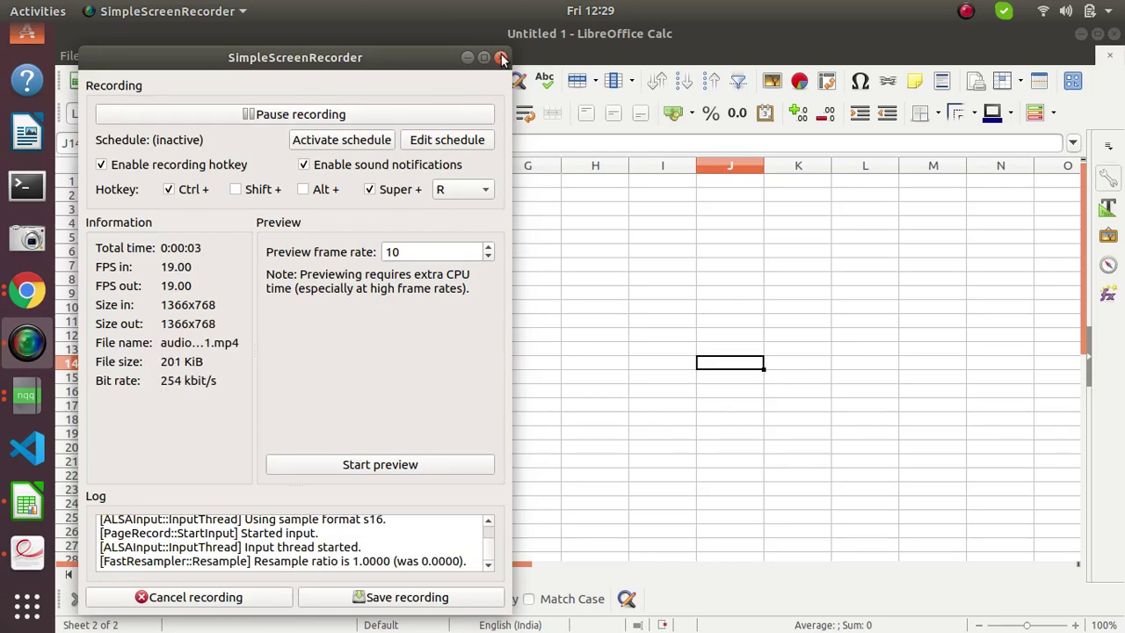
Hide the screen recorder window and select cell H1 on Sheet2.
left_click(467, 58)
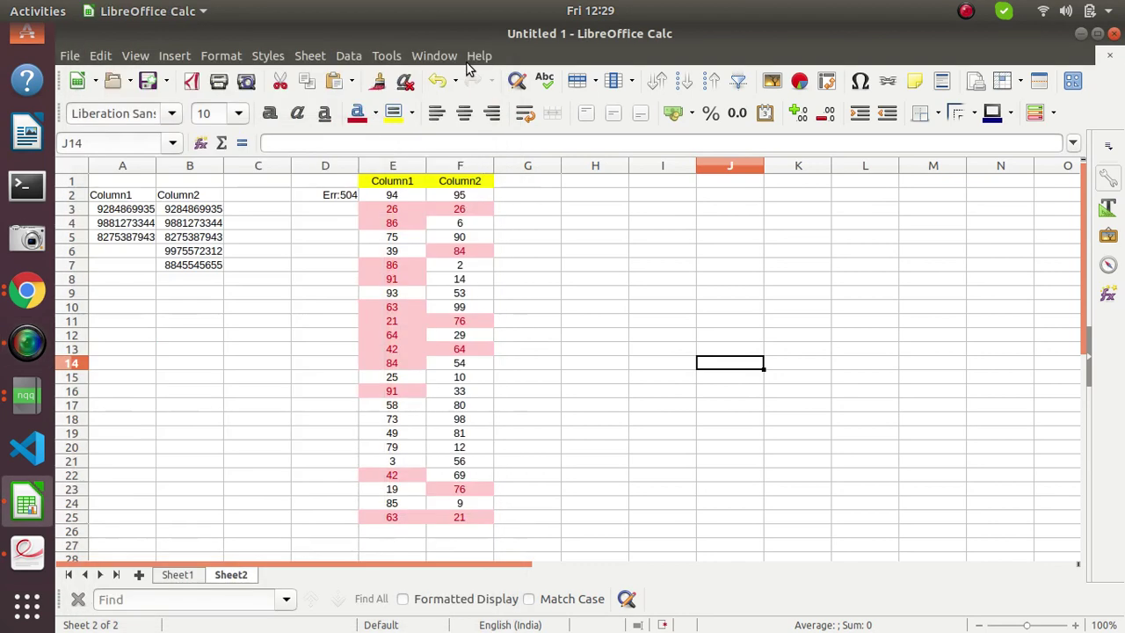
left_click(587, 185)
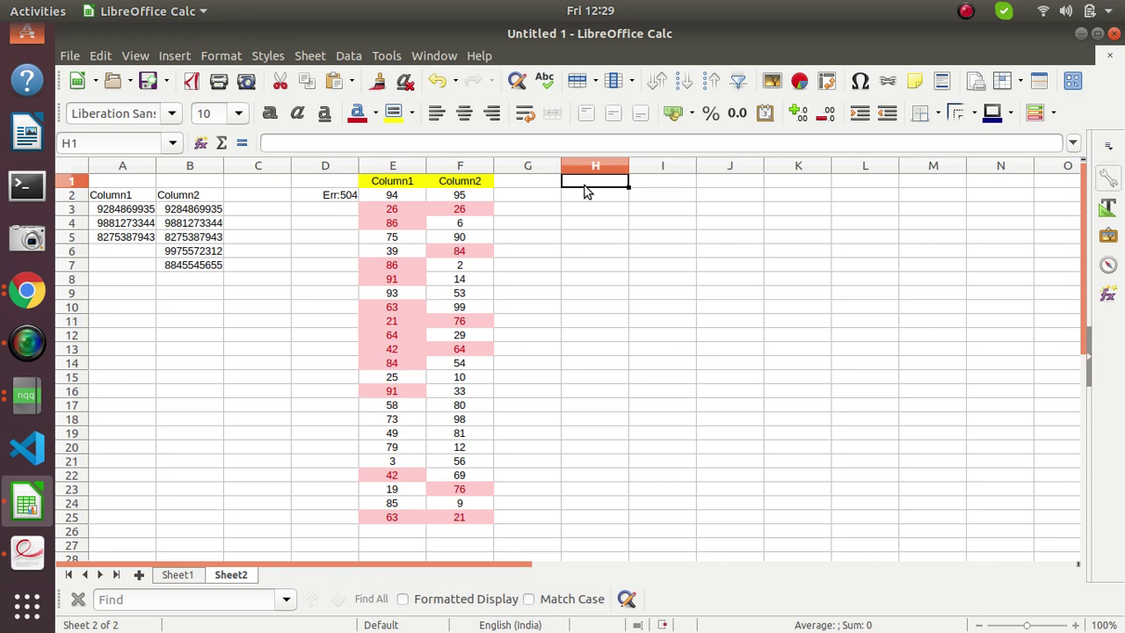
Enter =RANDBETWEEN(1,100) in cell H1, which displays 78.
left_click_drag(585, 186, 602, 172)
type("=")
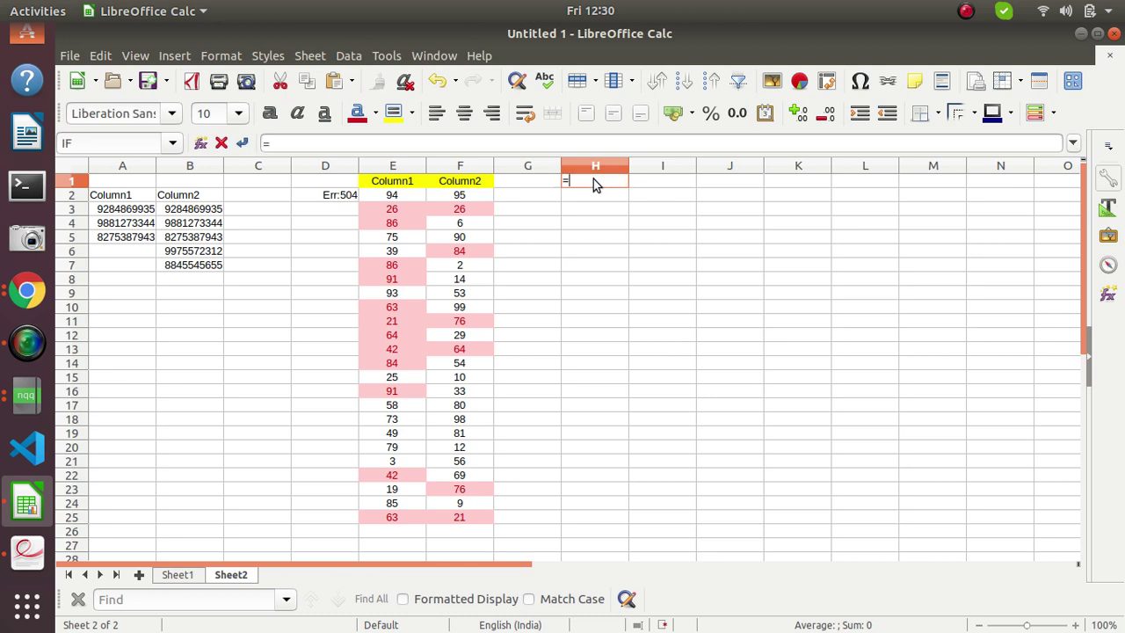
type("rand")
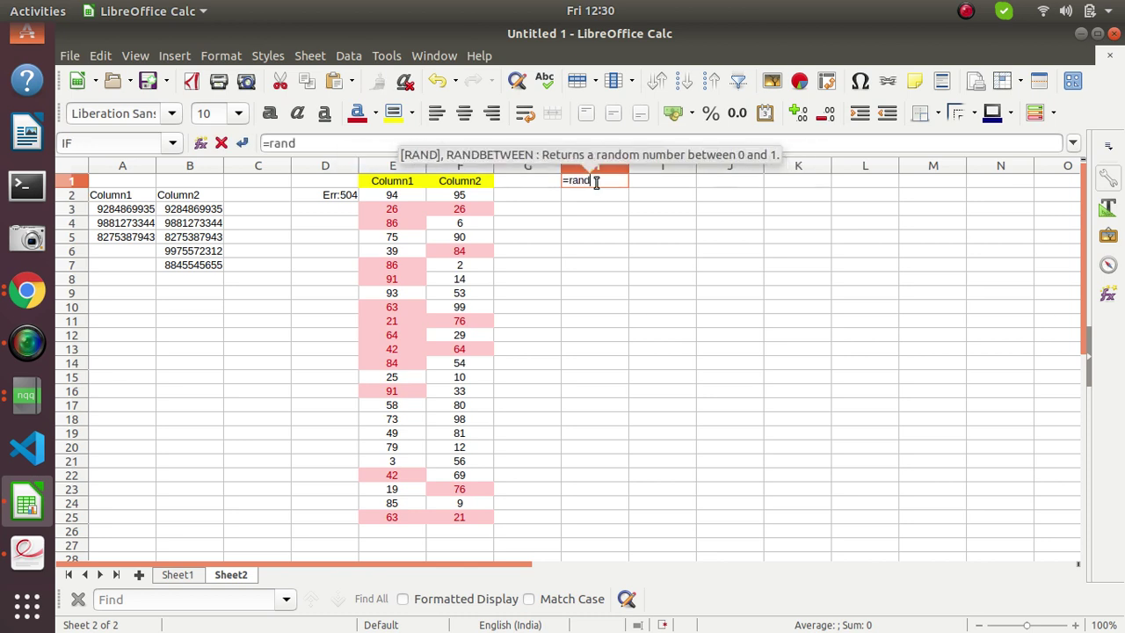
type("om")
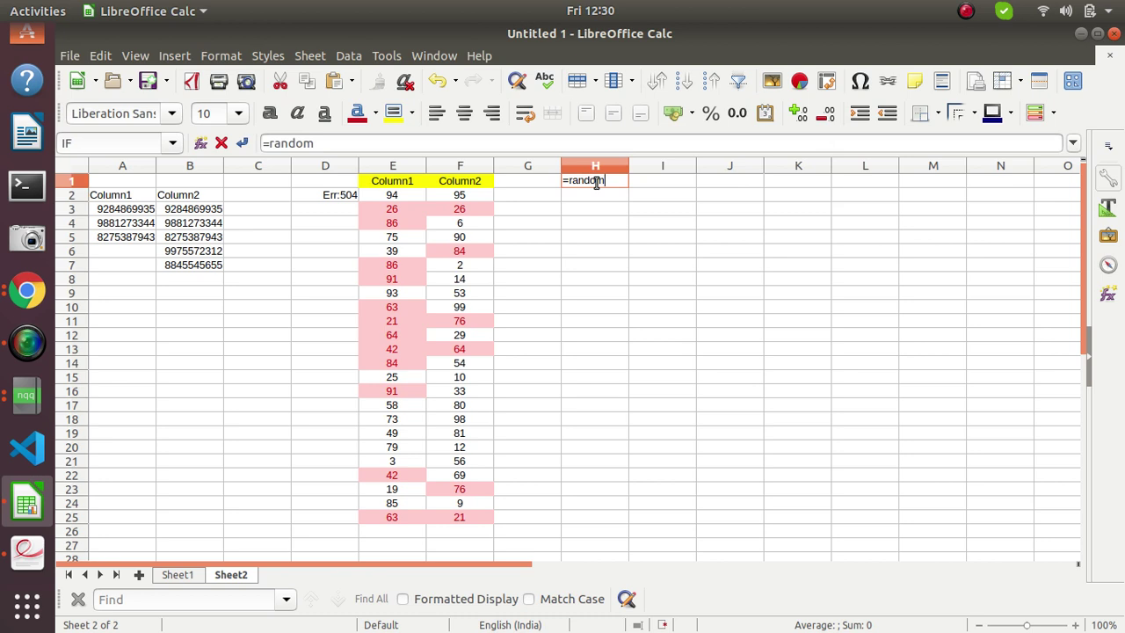
key("BackSpace")
key("BackSpace")
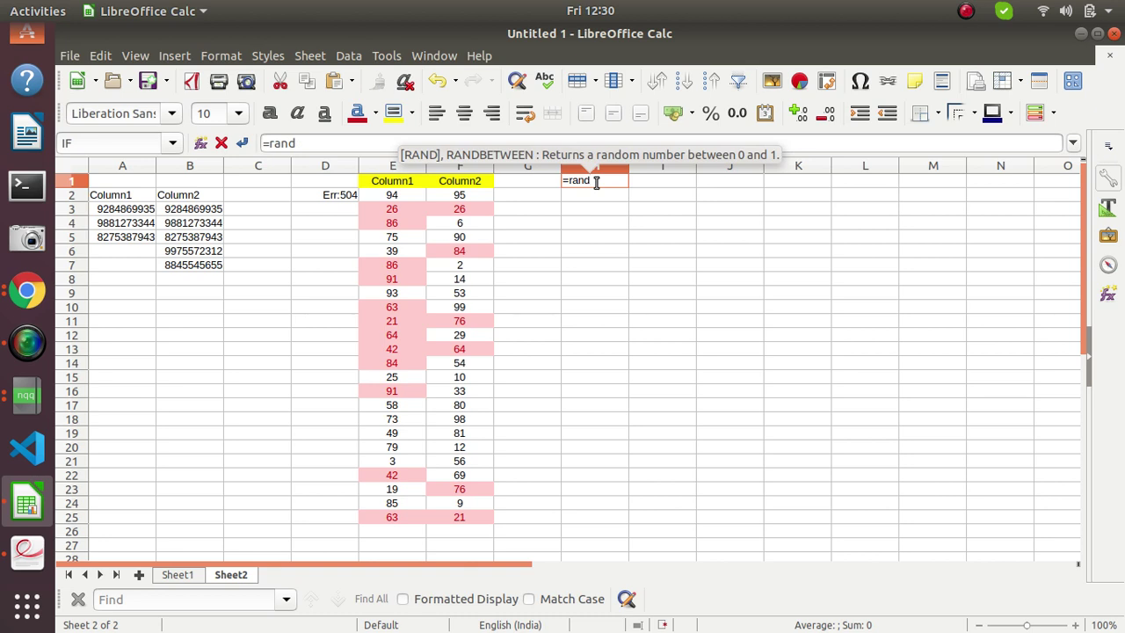
type("be")
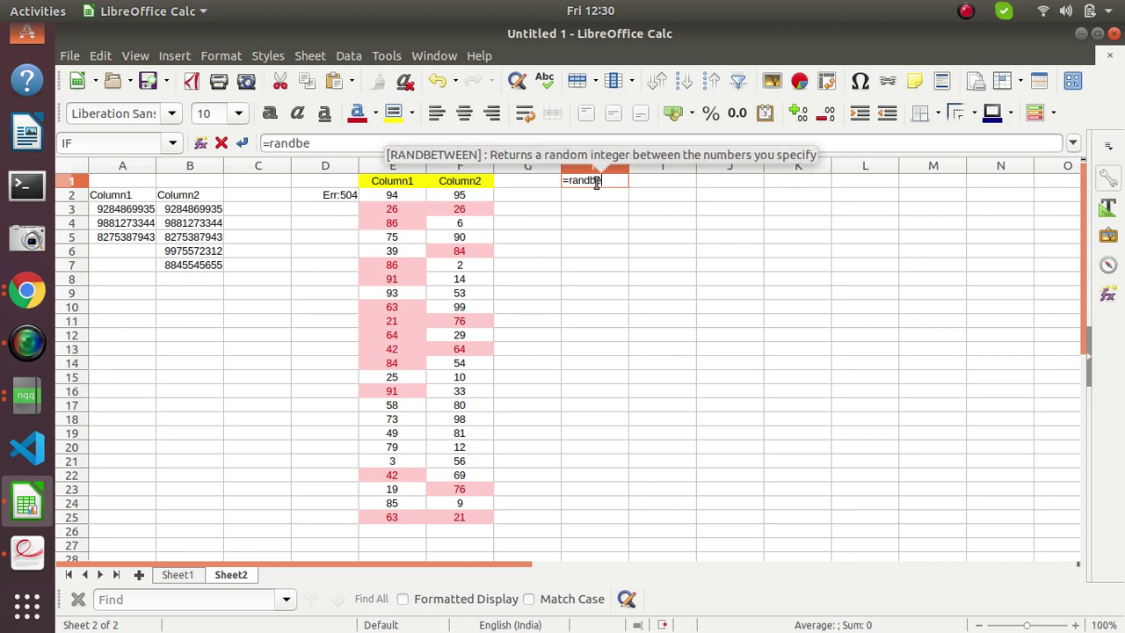
type("twe")
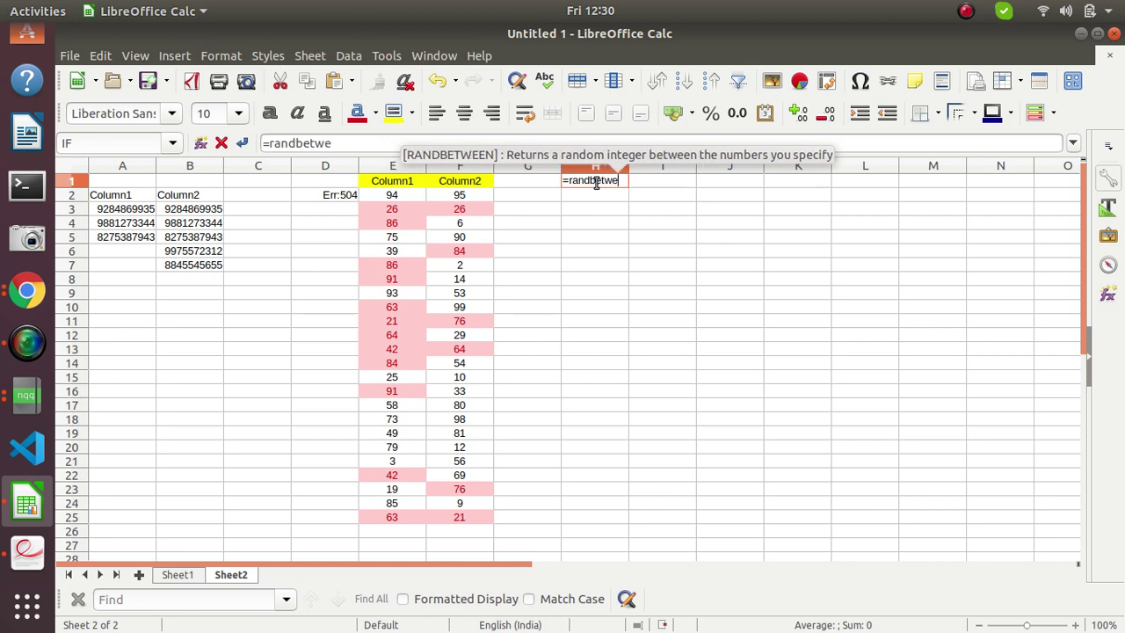
type("en(")
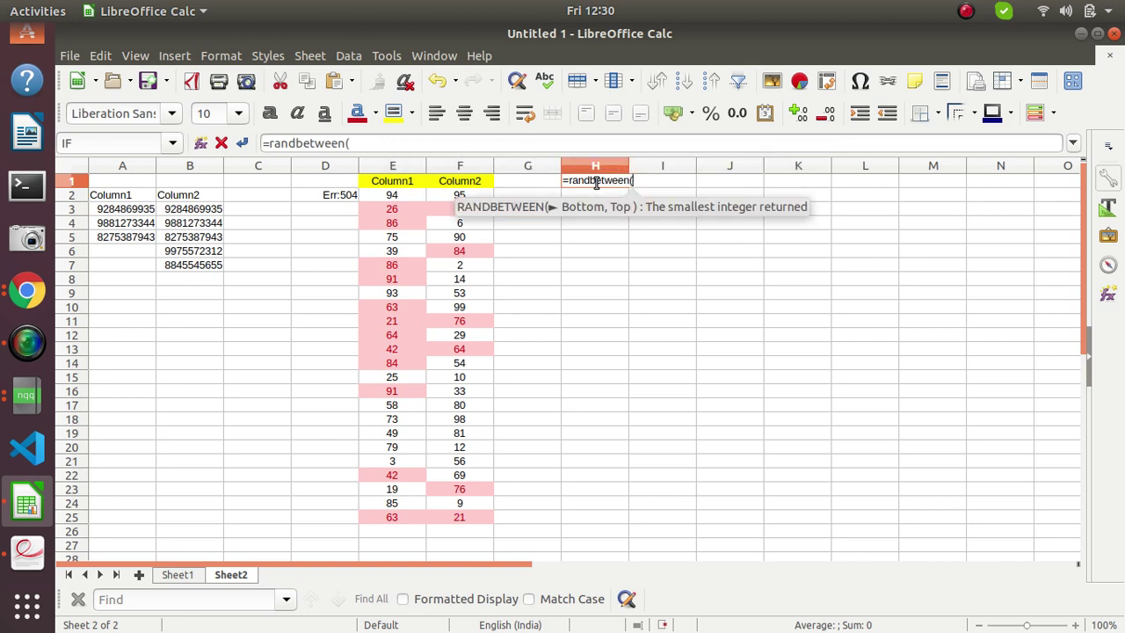
type("1,10")
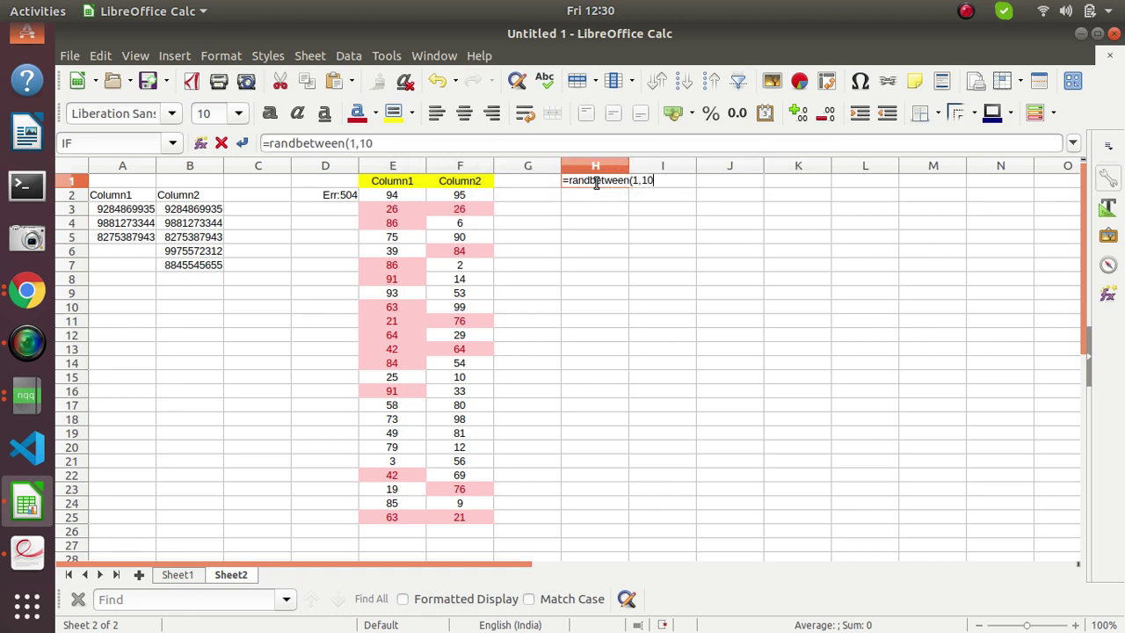
type("0)")
key("Return")
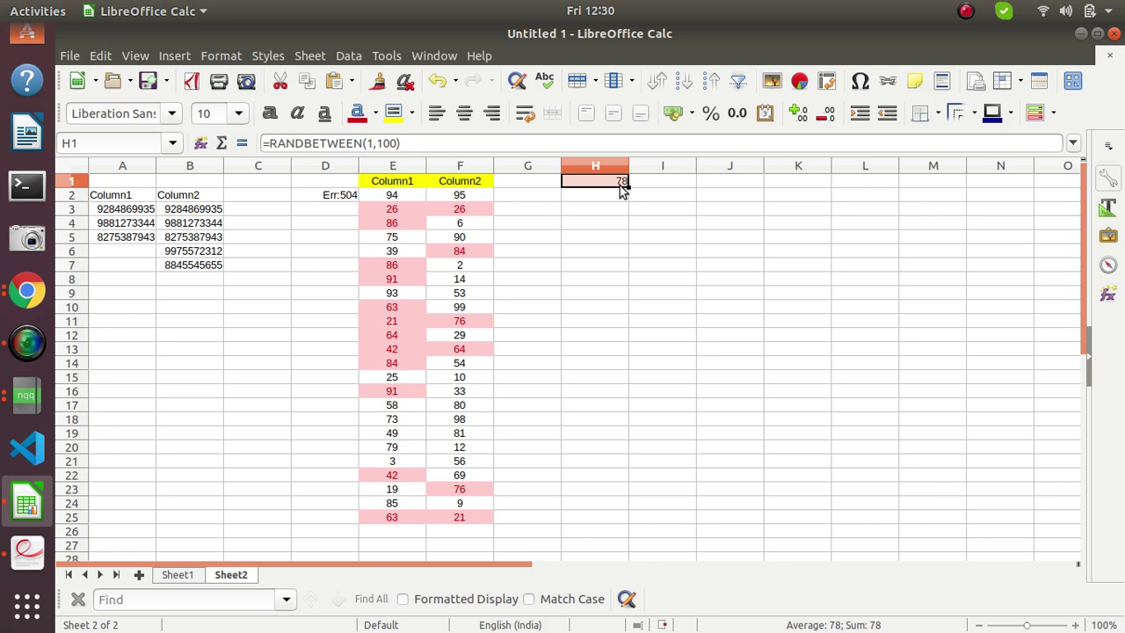
Paste the H1 formula into H2:H25, confirming the overwrite of existing content.
left_click_drag(618, 199, 601, 524)
type("Column1")
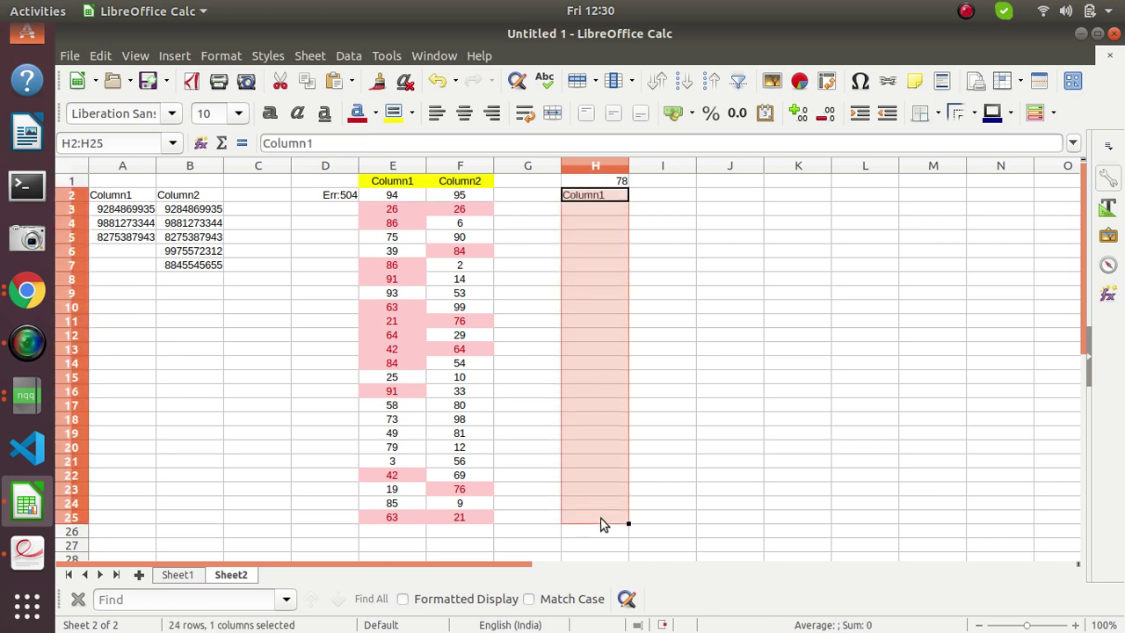
left_click(749, 310)
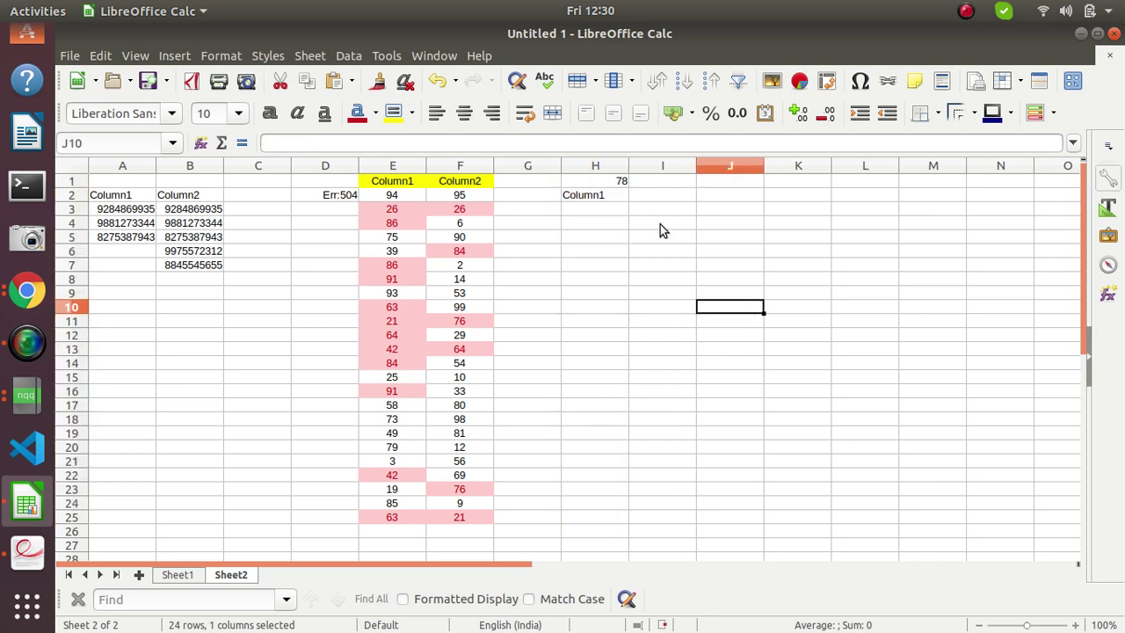
left_click(618, 183)
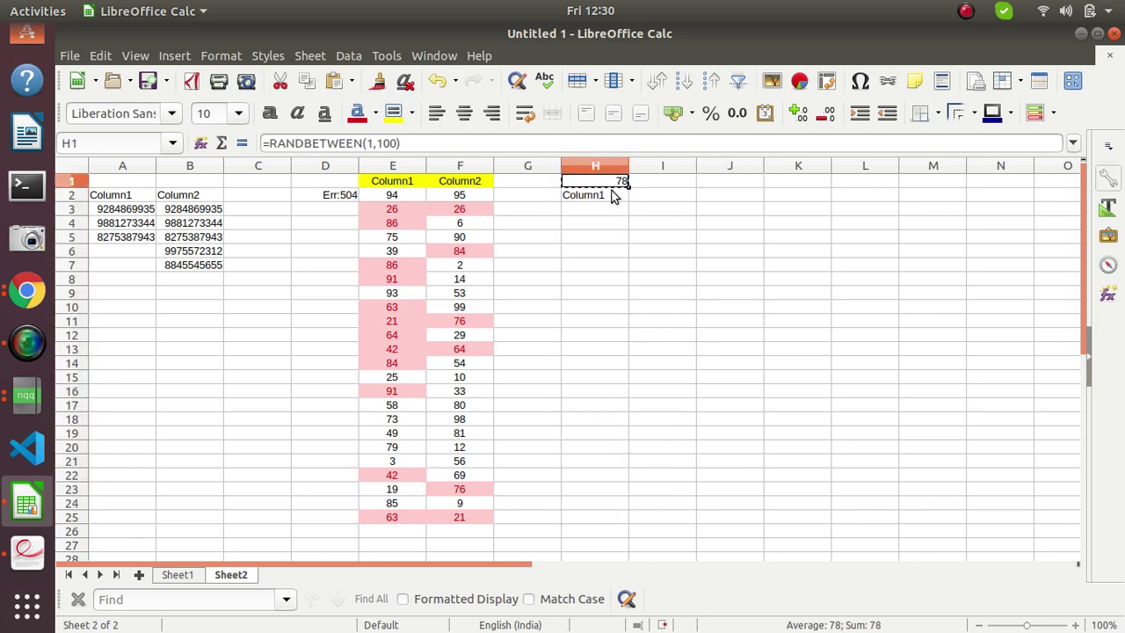
mouse_move(607, 197)
left_mouse_down()
mouse_move(621, 427)
mouse_move(609, 517)
left_mouse_up()
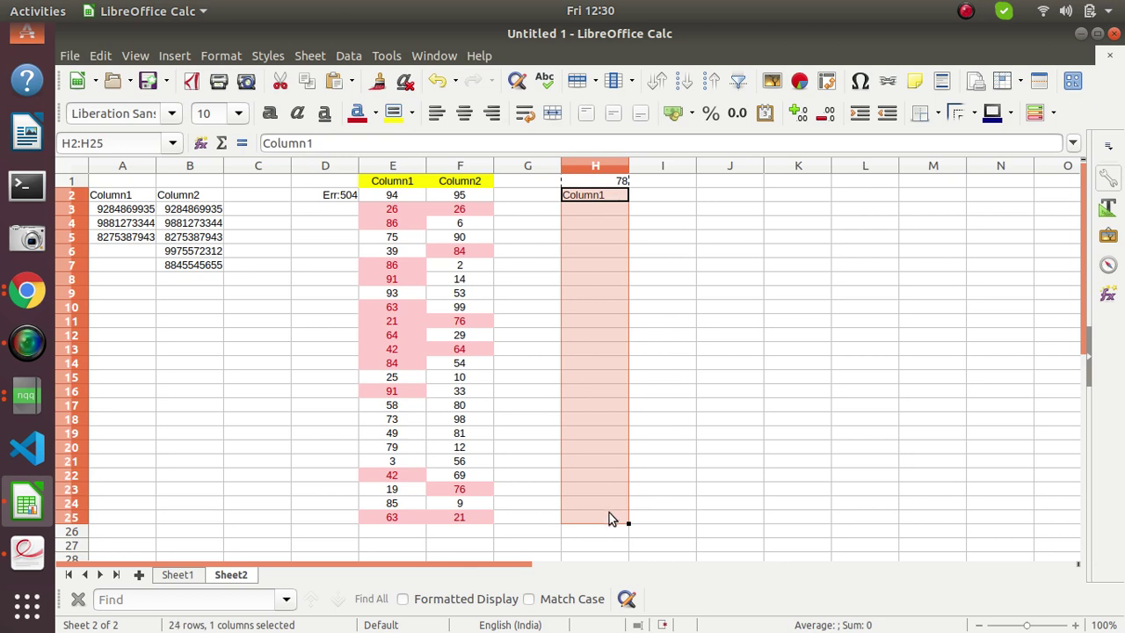
key("ctrl+v")
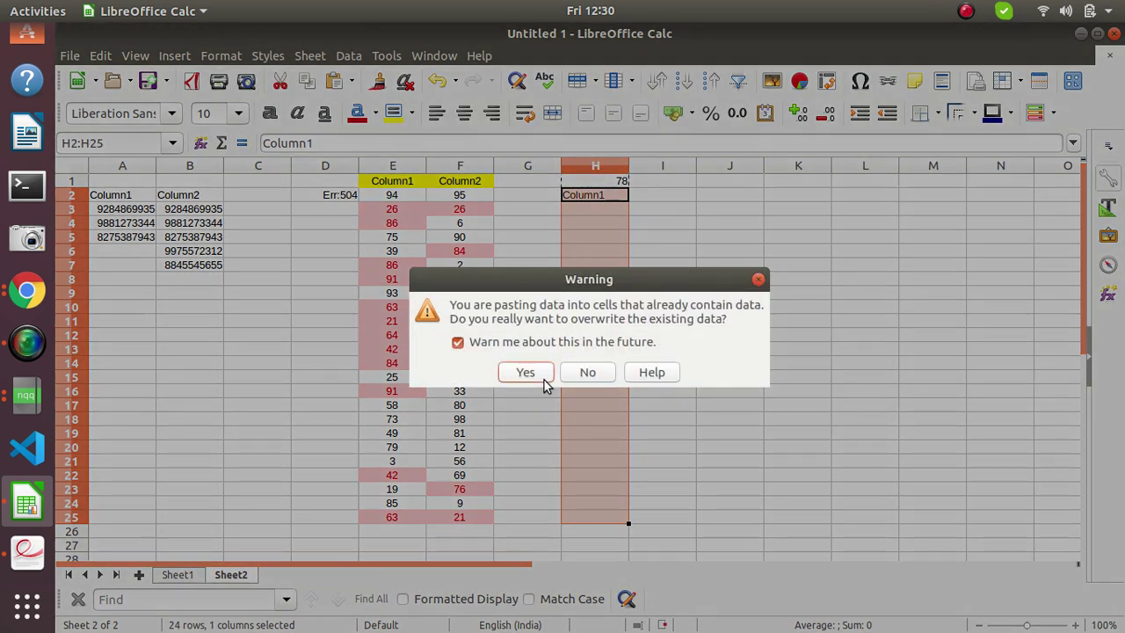
left_click(526, 372)
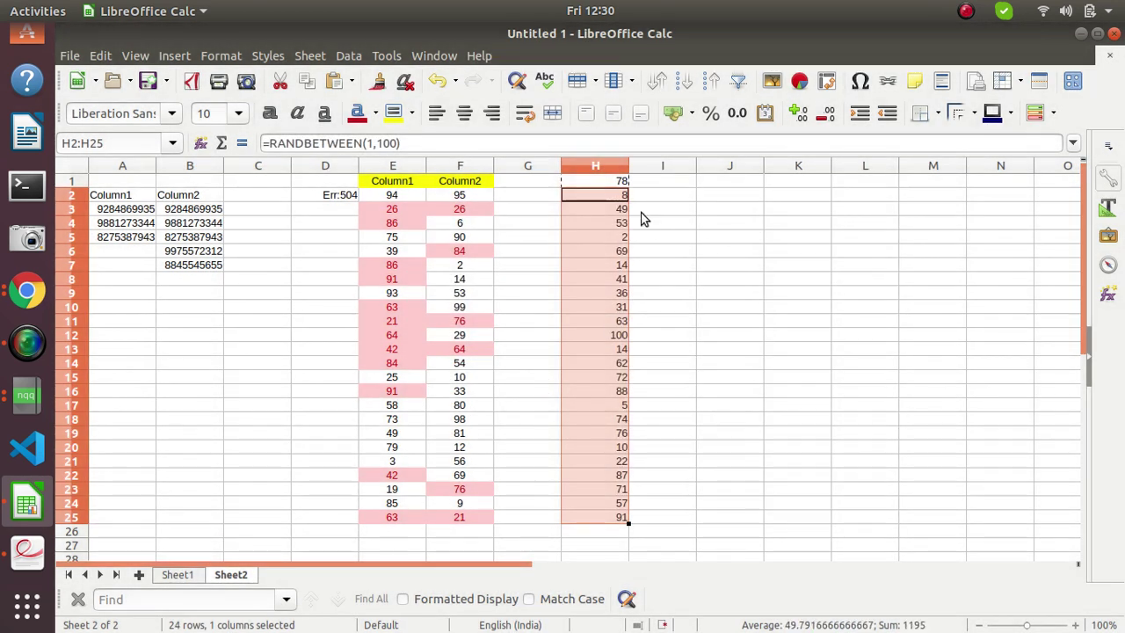
Enter =RANDBETWEEN(1,100) in cell I1.
left_click(678, 184)
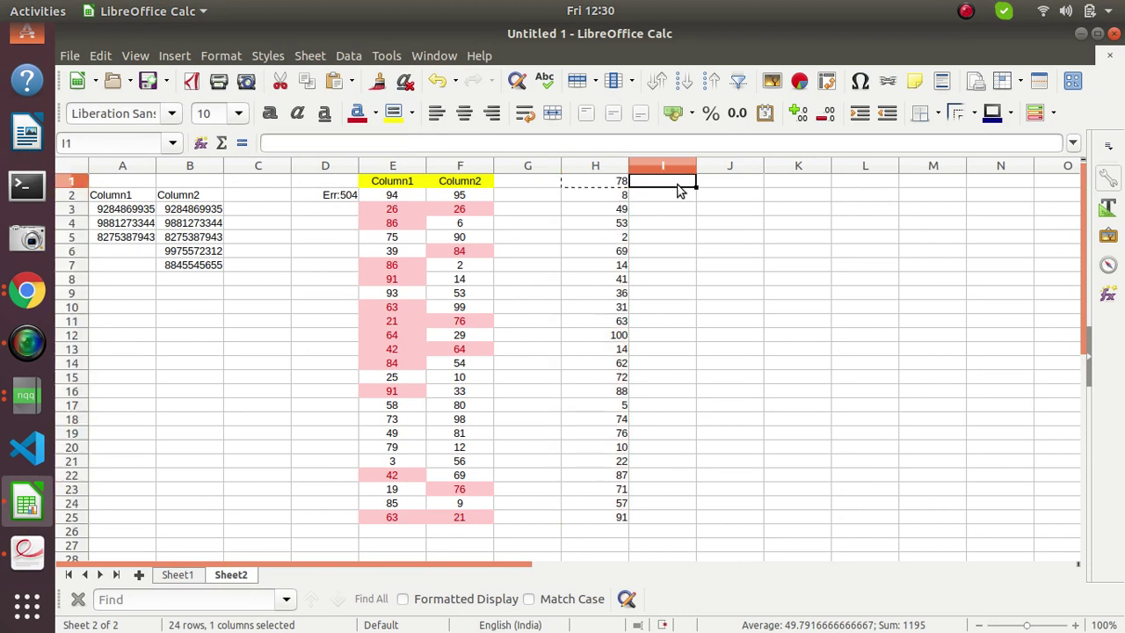
type("=")
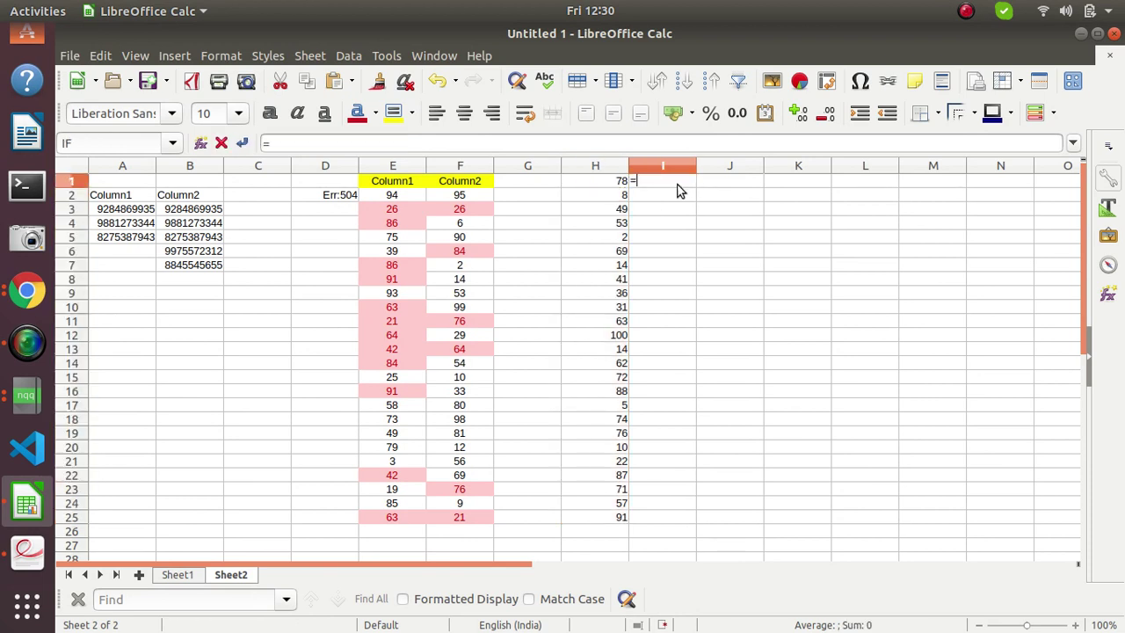
type("r")
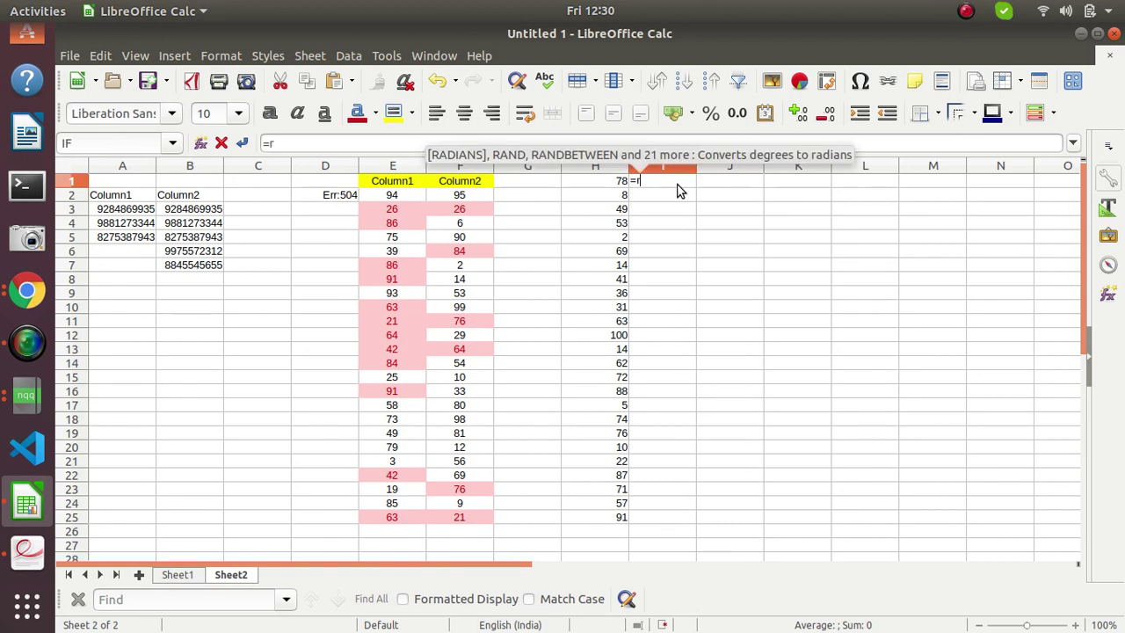
type("ad")
key("BackSpace")
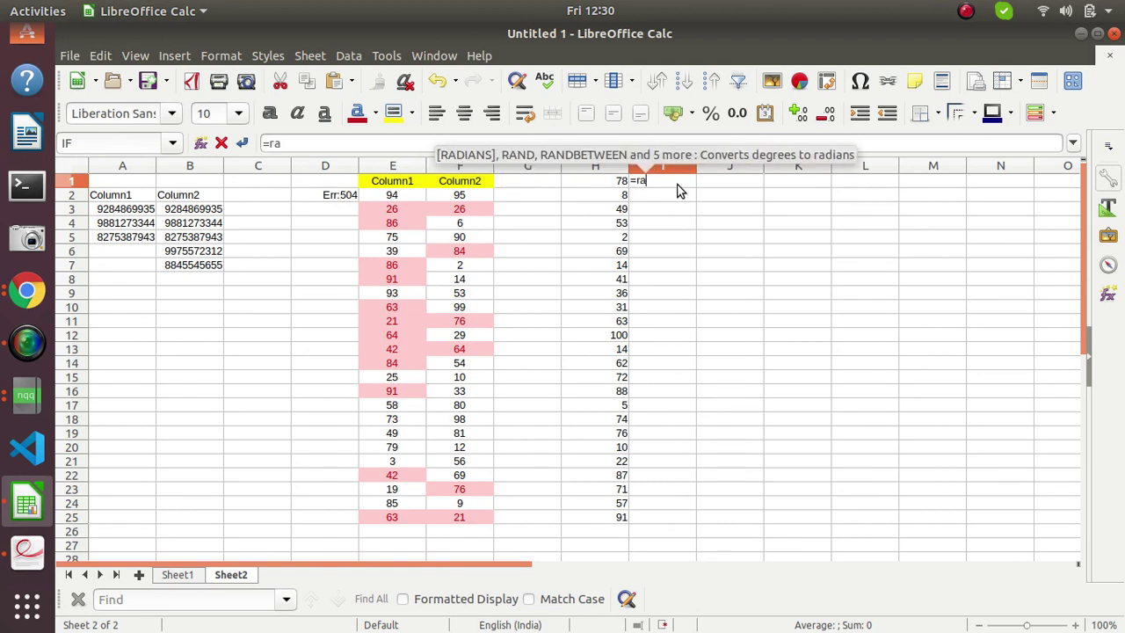
type("d")
key("BackSpace")
type("md")
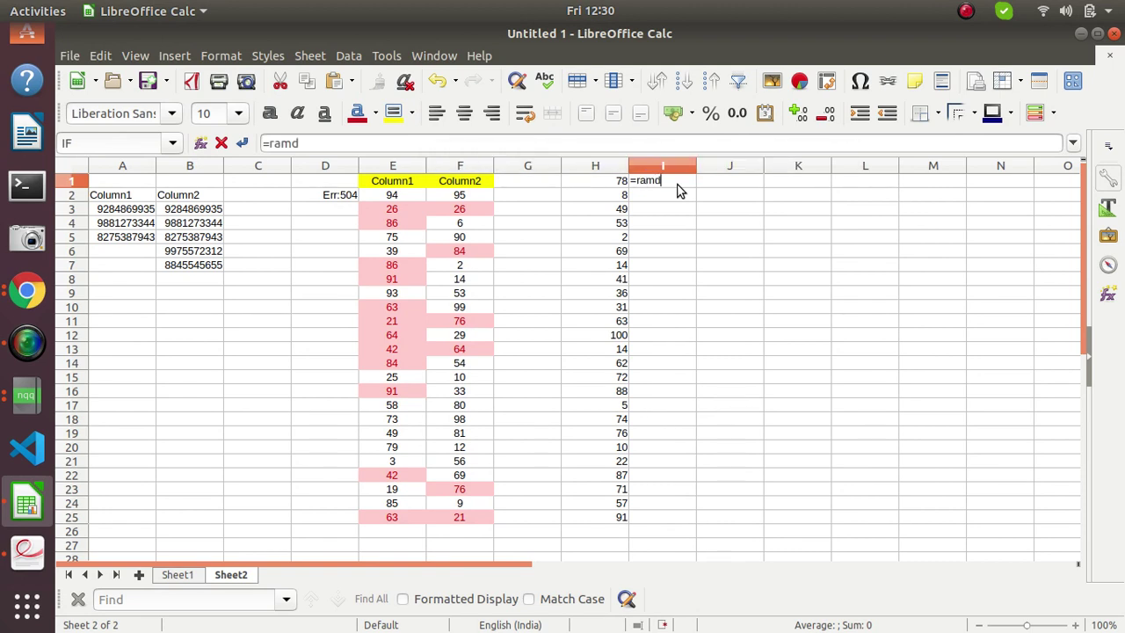
key("BackSpace")
key("BackSpace")
type("d")
key("BackSpace")
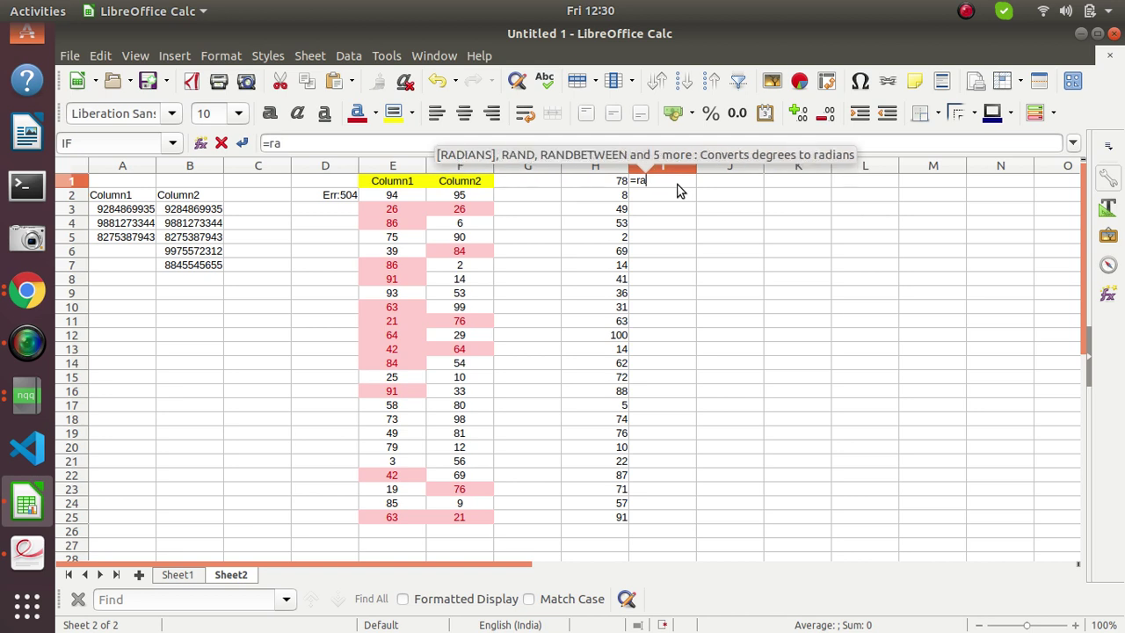
type("ndb")
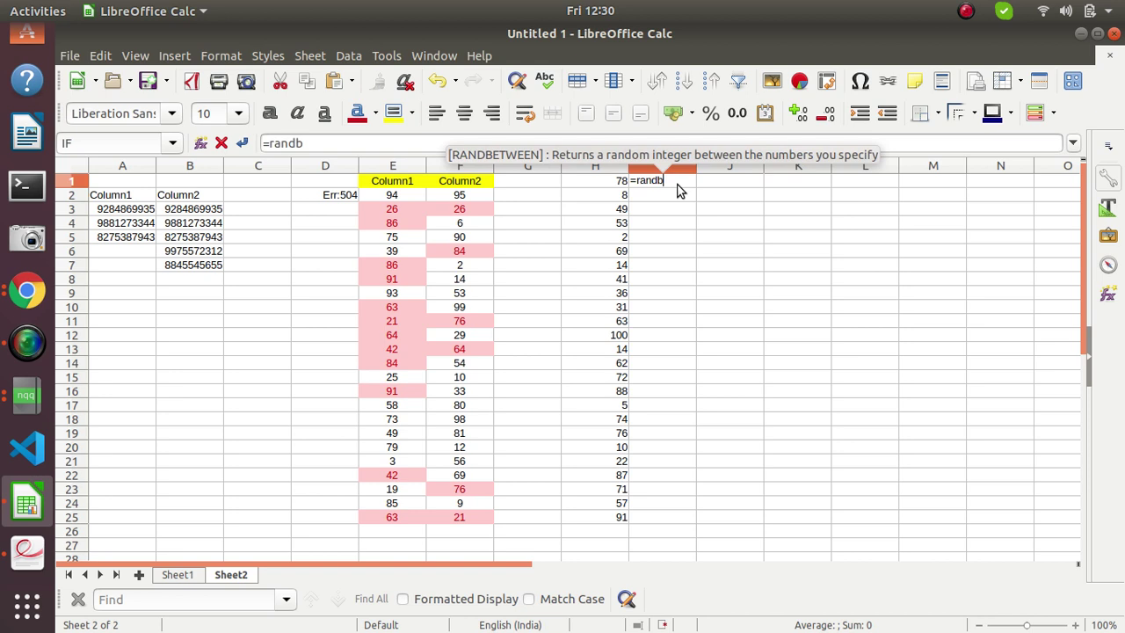
type("etween")
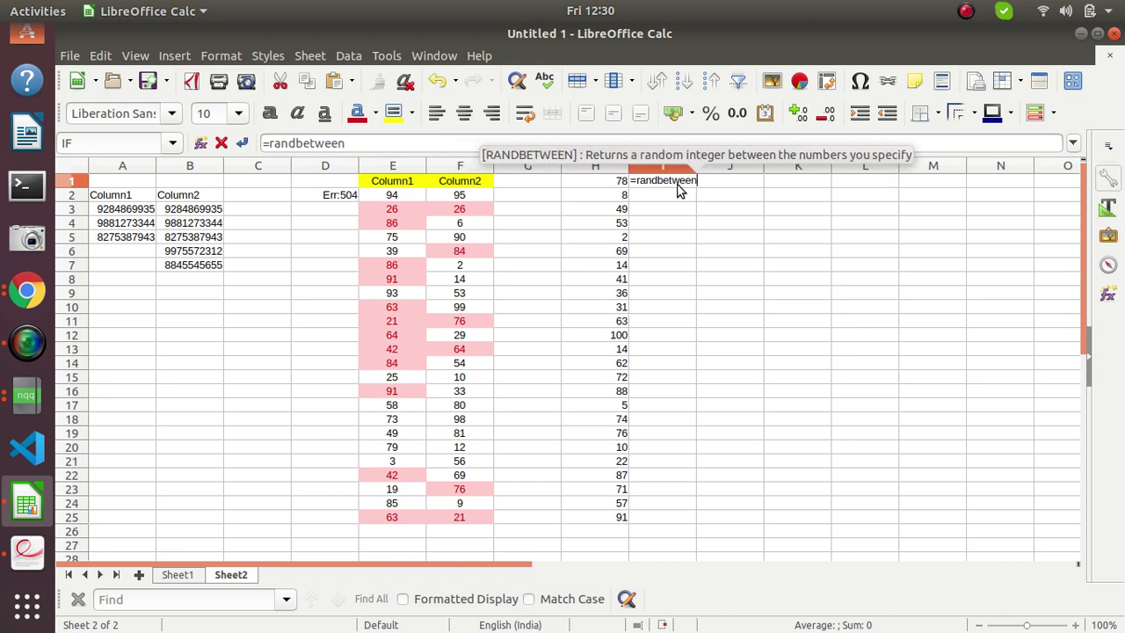
type("(")
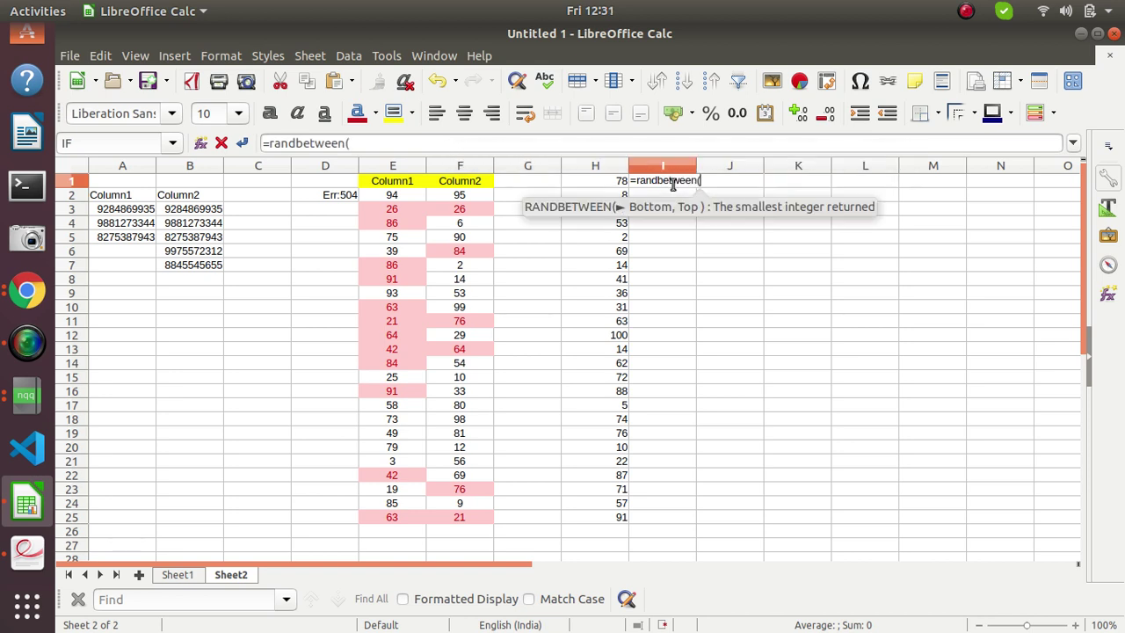
type("1,1")
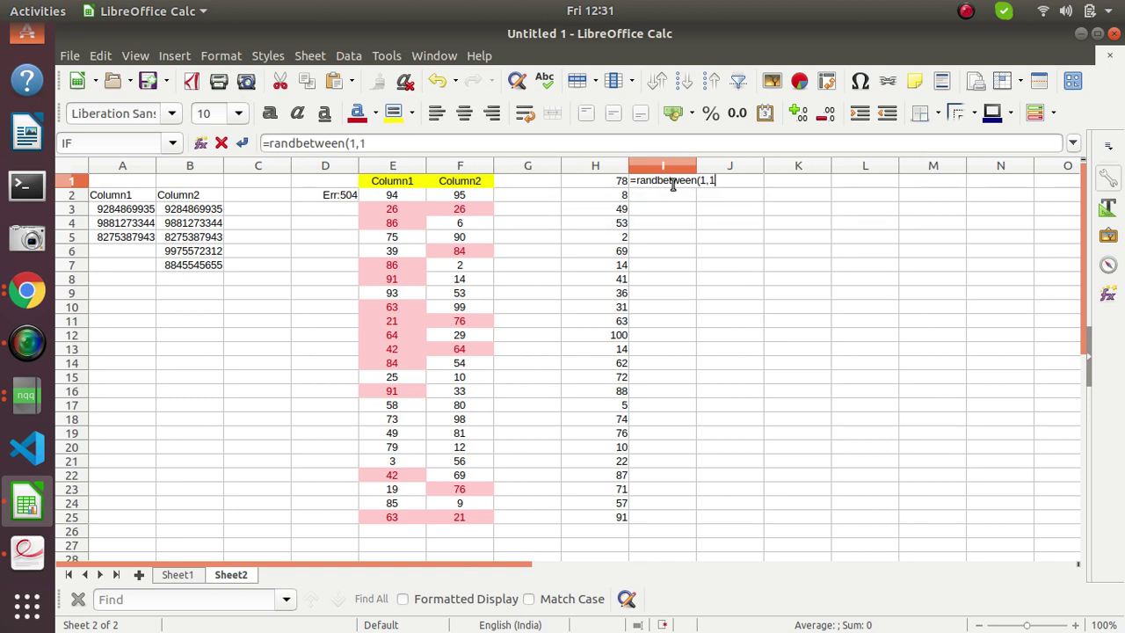
type("00)")
key("Return")
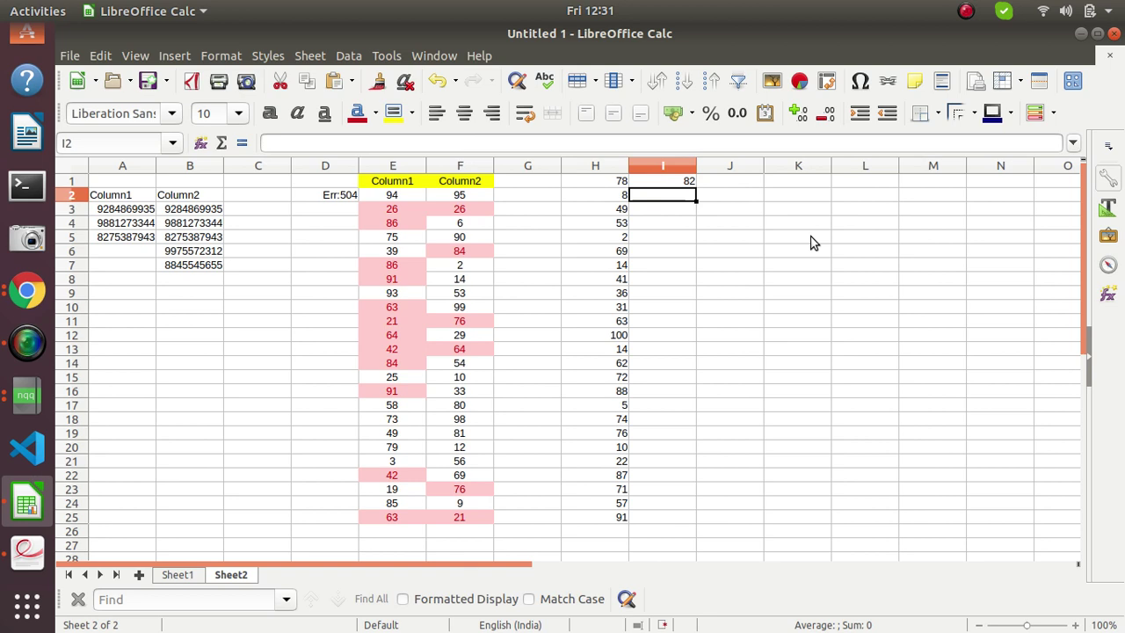
Paste the I1 formula down into I2:I25.
left_click(811, 242)
left_click(688, 184)
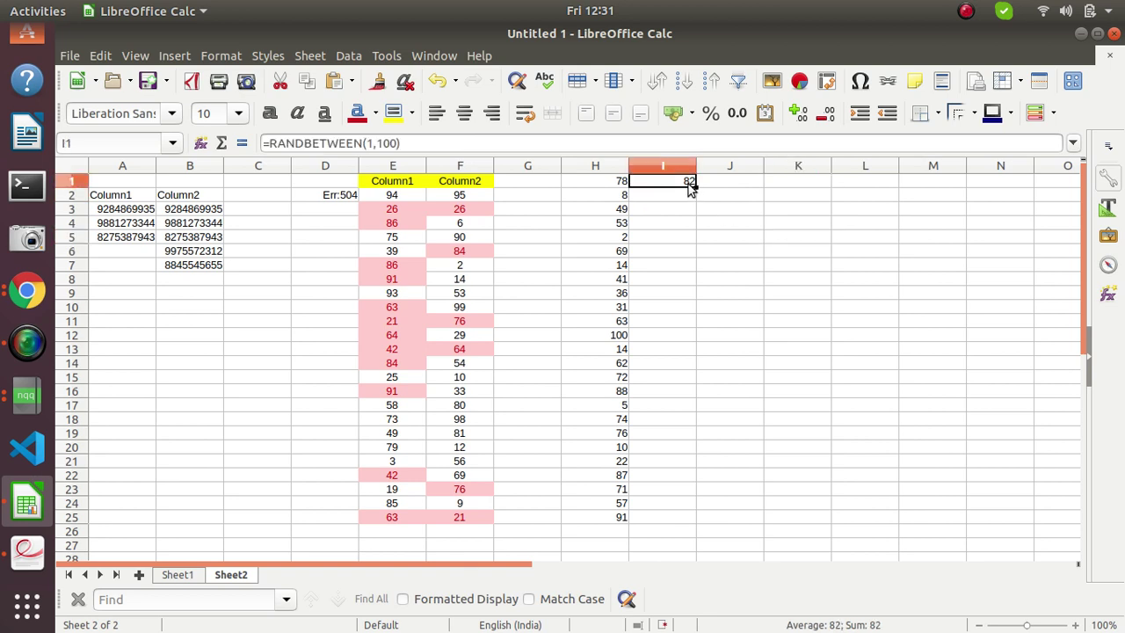
left_click_drag(666, 200, 655, 526)
type("=RANDBETWEEN(1,100)")
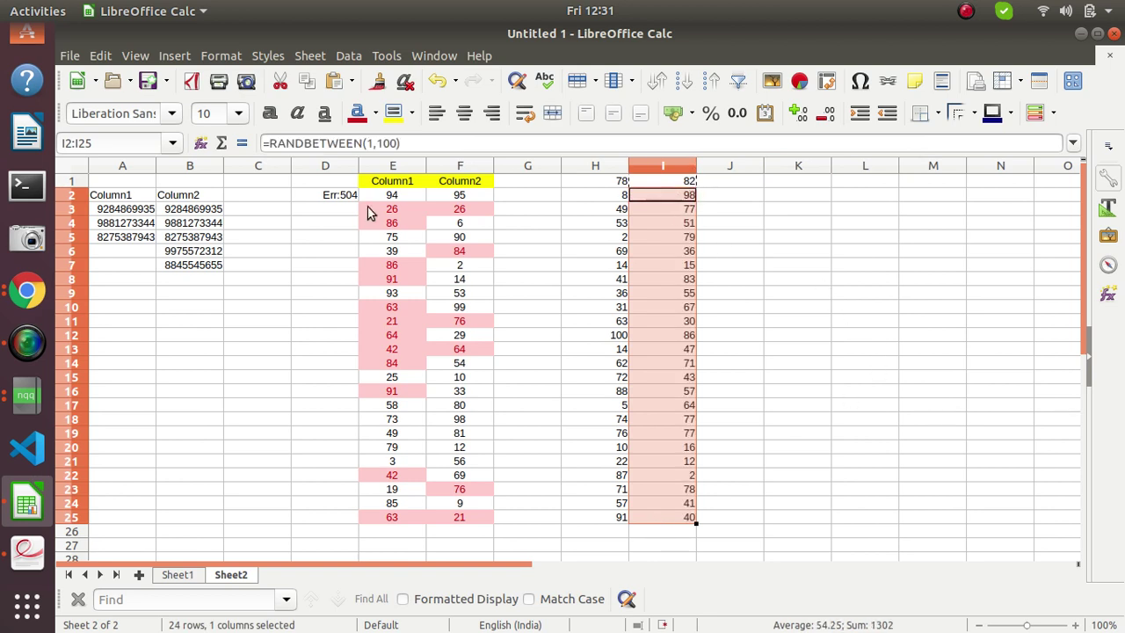
Insert a blank row above row 1 and label H1 'Column1' and I1 'Column2'.
right_click(79, 185)
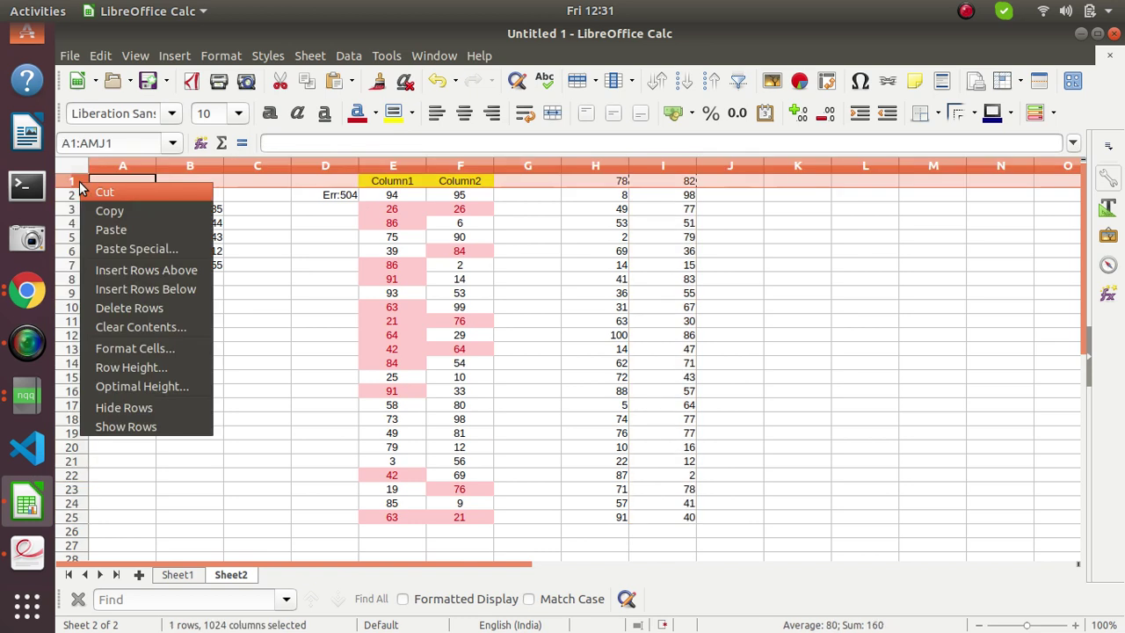
left_click(167, 269)
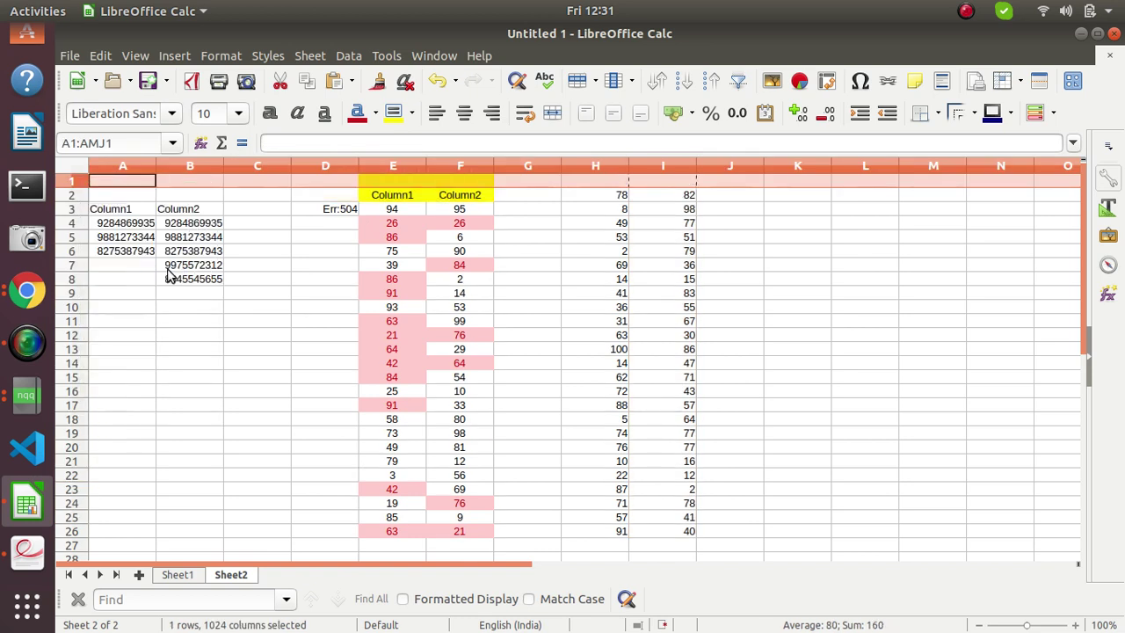
left_click(605, 183)
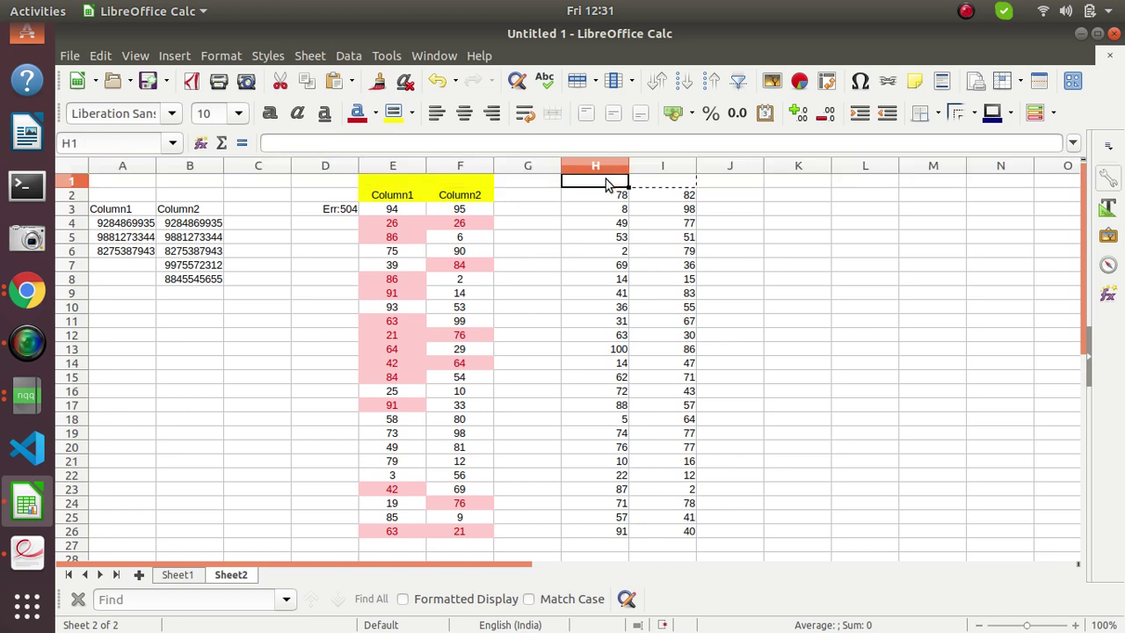
type("Co")
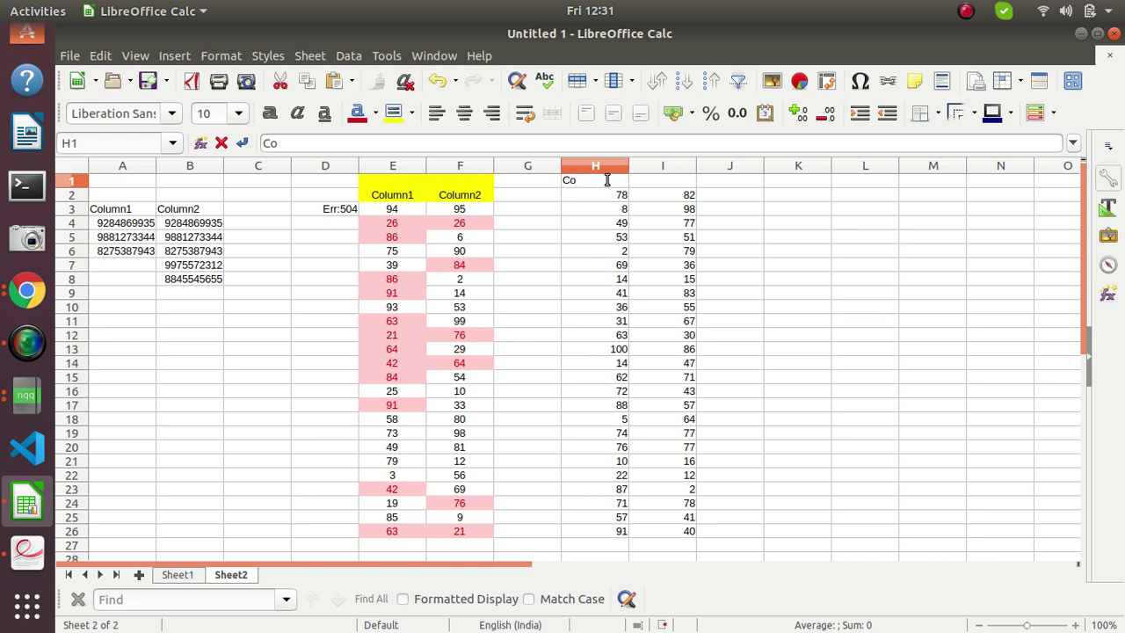
type("lumn")
type("1")
left_click(647, 180)
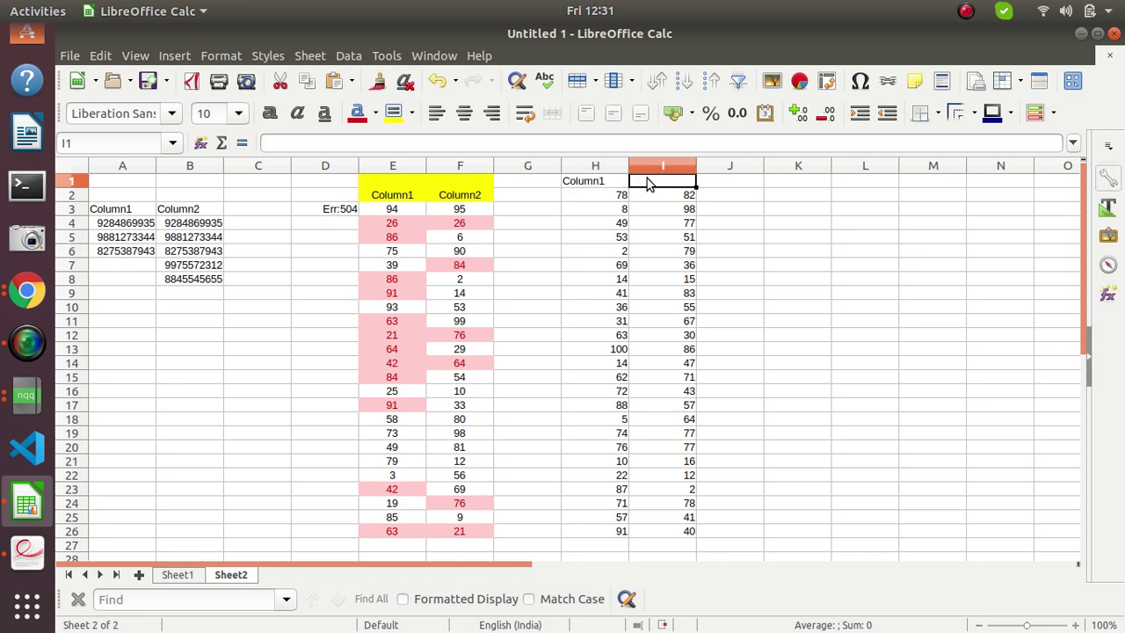
type("Co")
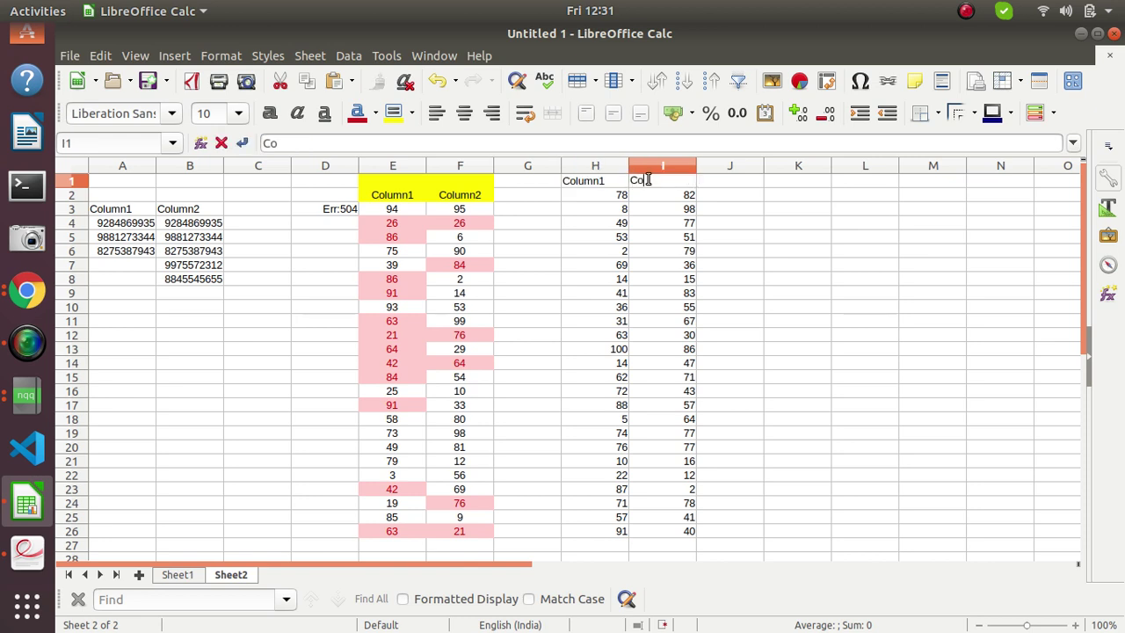
type("lum")
type("n2")
Give the H1:I1 headers a yellow background and centre them.
left_click_drag(609, 181, 670, 191)
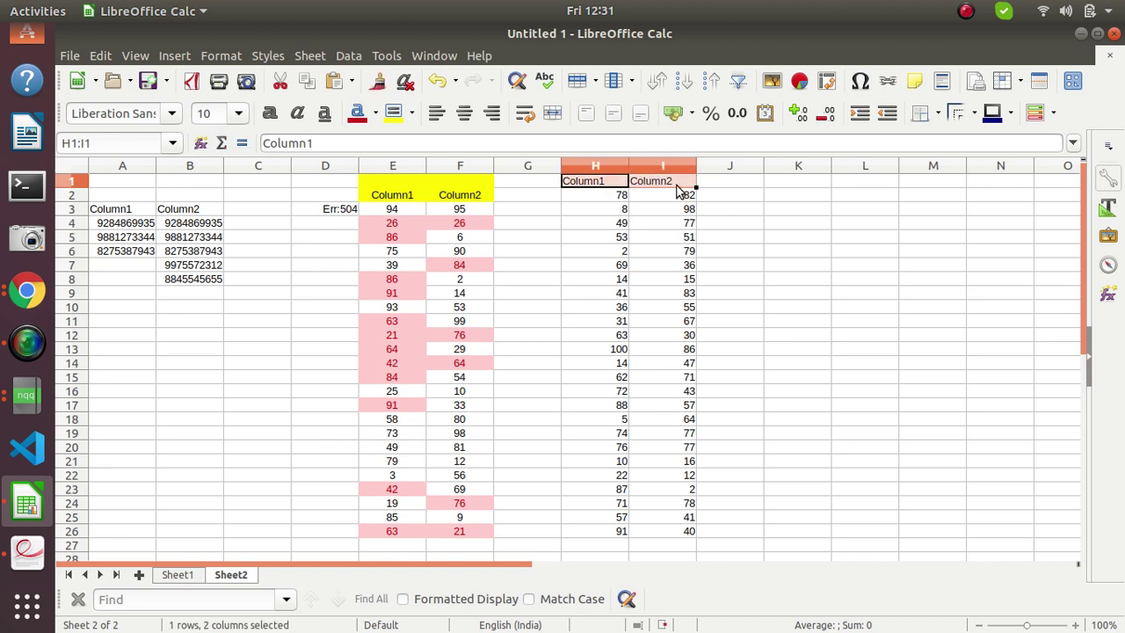
left_click(403, 121)
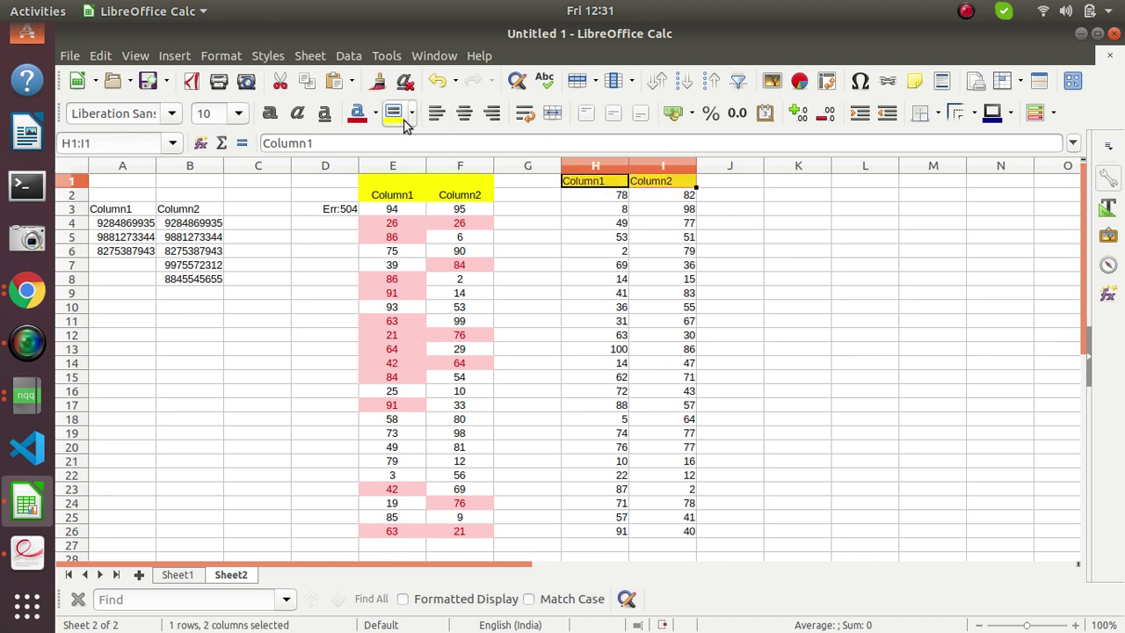
left_click(467, 120)
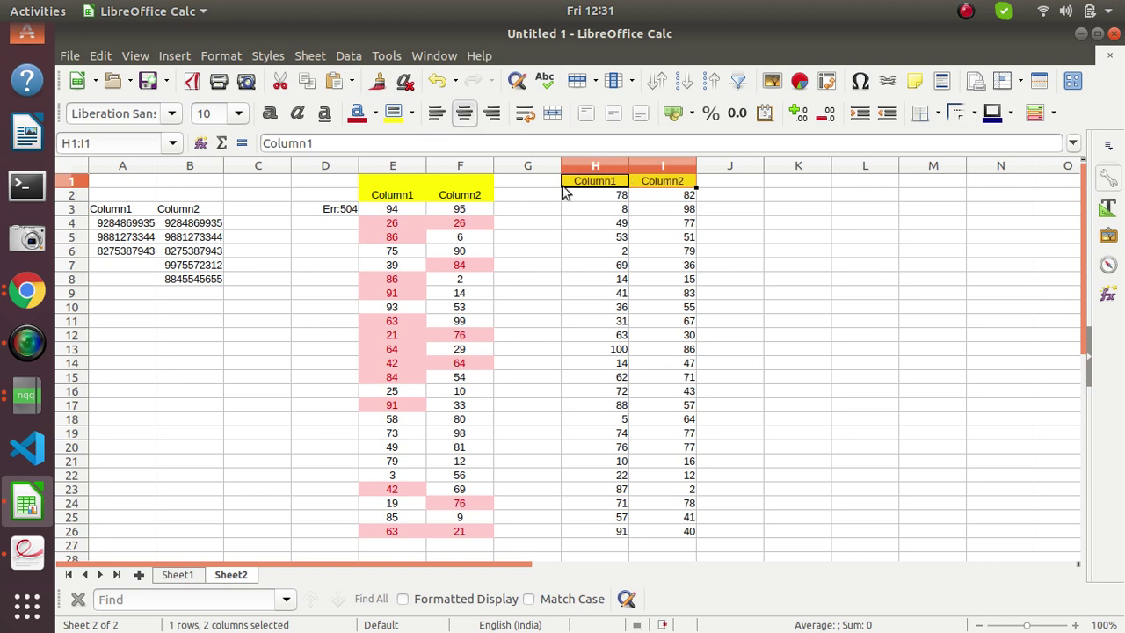
Centre the numbers in H2:I26, then select the full range H1:I26.
mouse_move(587, 197)
left_mouse_down()
mouse_move(666, 273)
mouse_move(657, 530)
left_mouse_up()
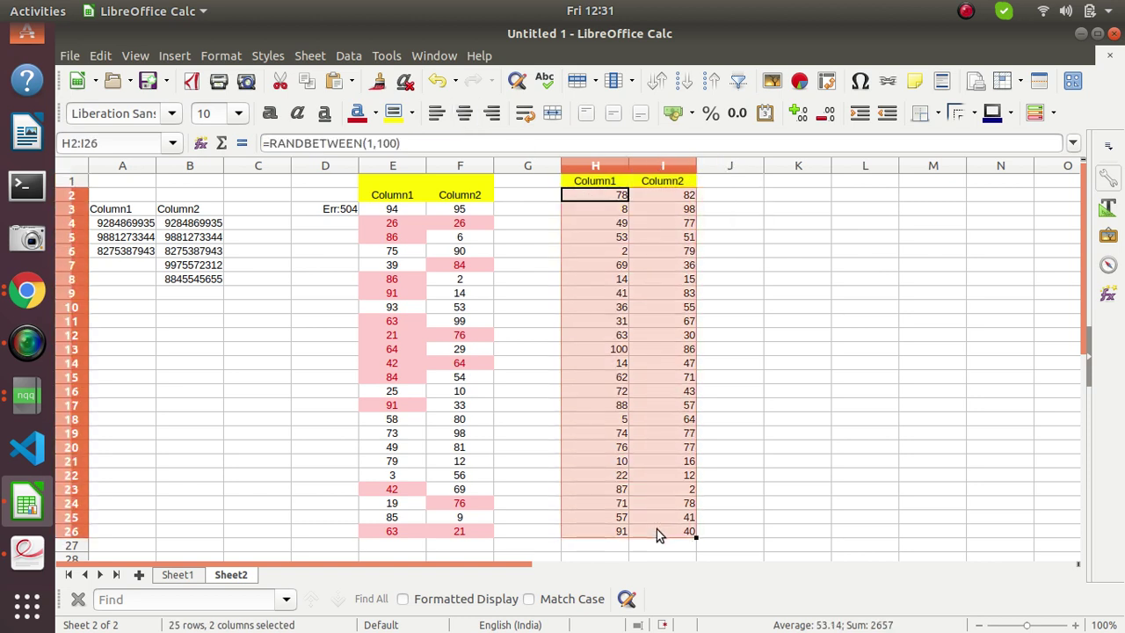
left_click(464, 113)
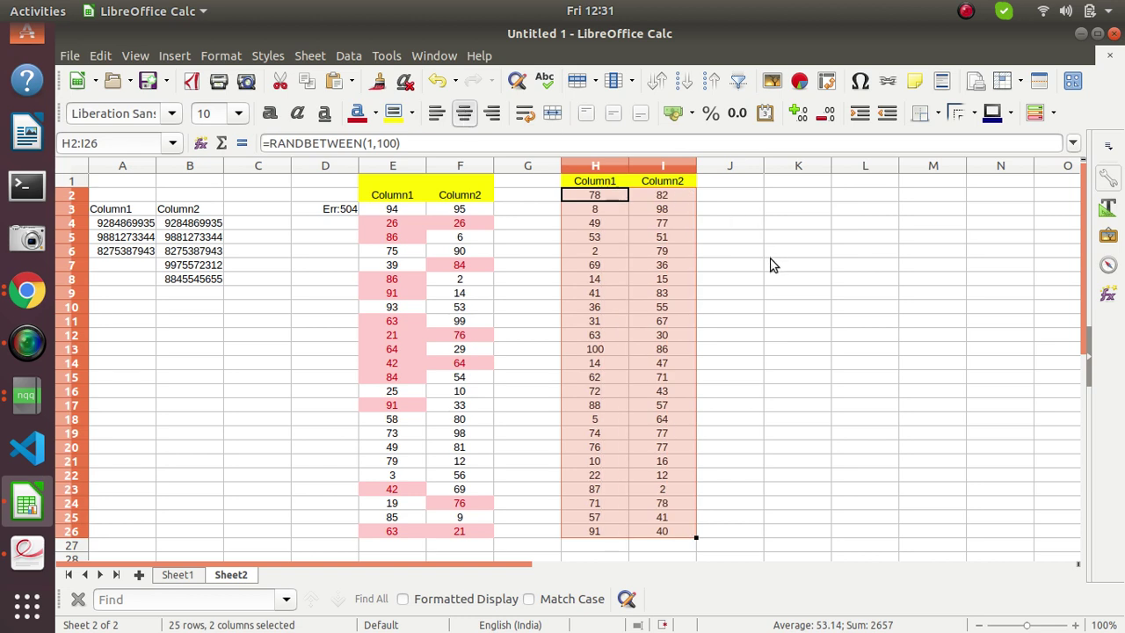
left_click(815, 284)
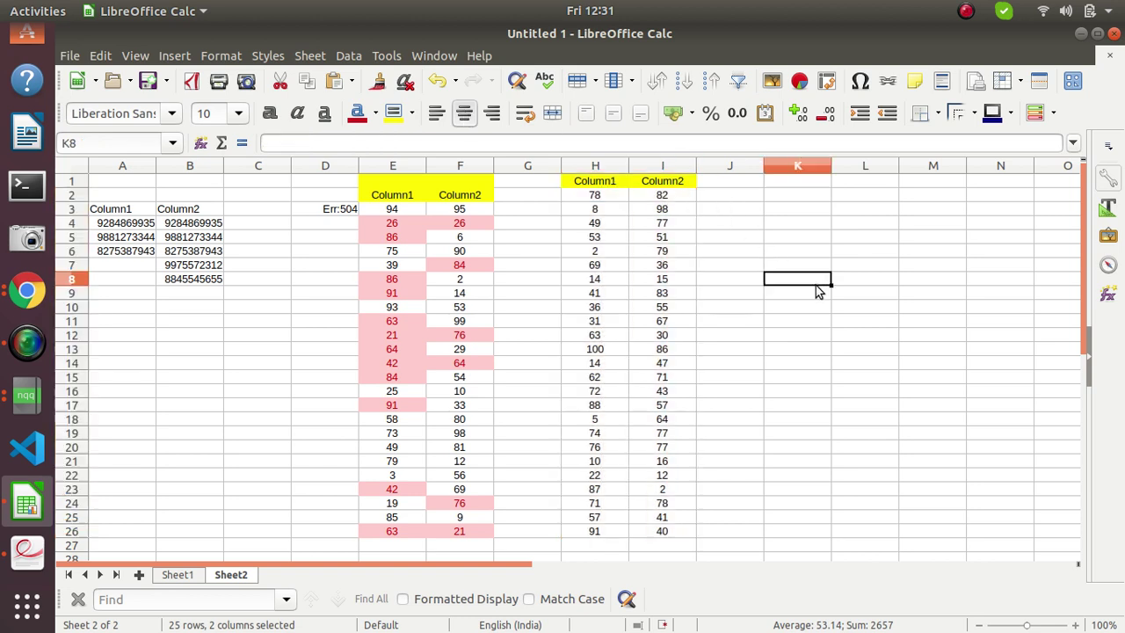
mouse_move(595, 182)
left_mouse_down()
mouse_move(662, 302)
mouse_move(669, 535)
left_mouse_up()
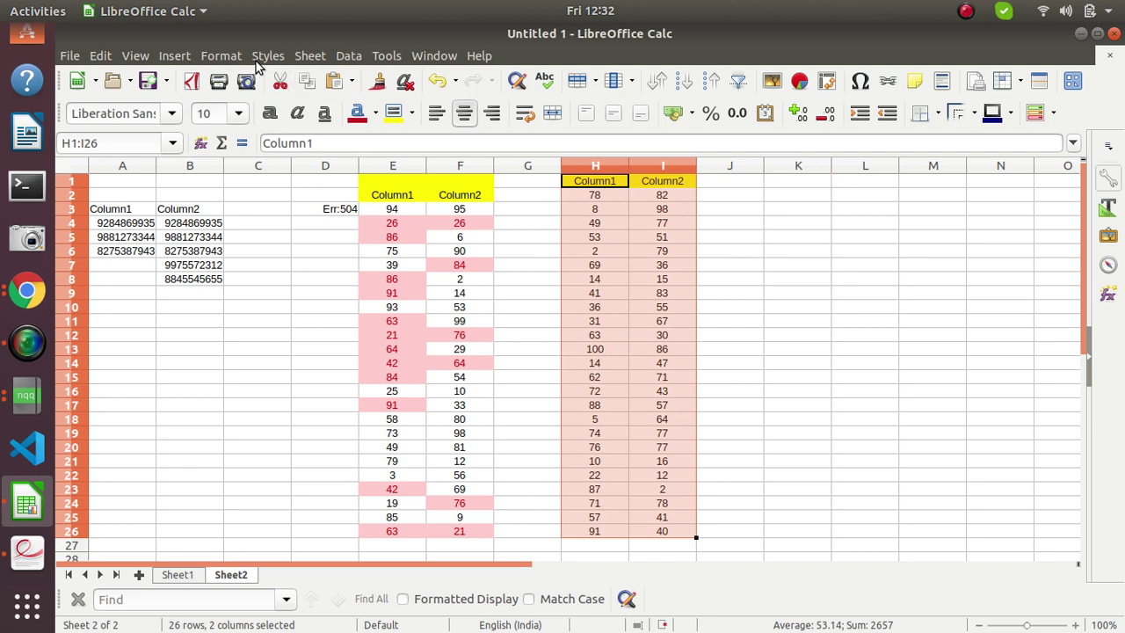
Open Format > Conditional Formatting > Condition for the H1:I26 range.
left_click(221, 55)
mouse_move(277, 362)
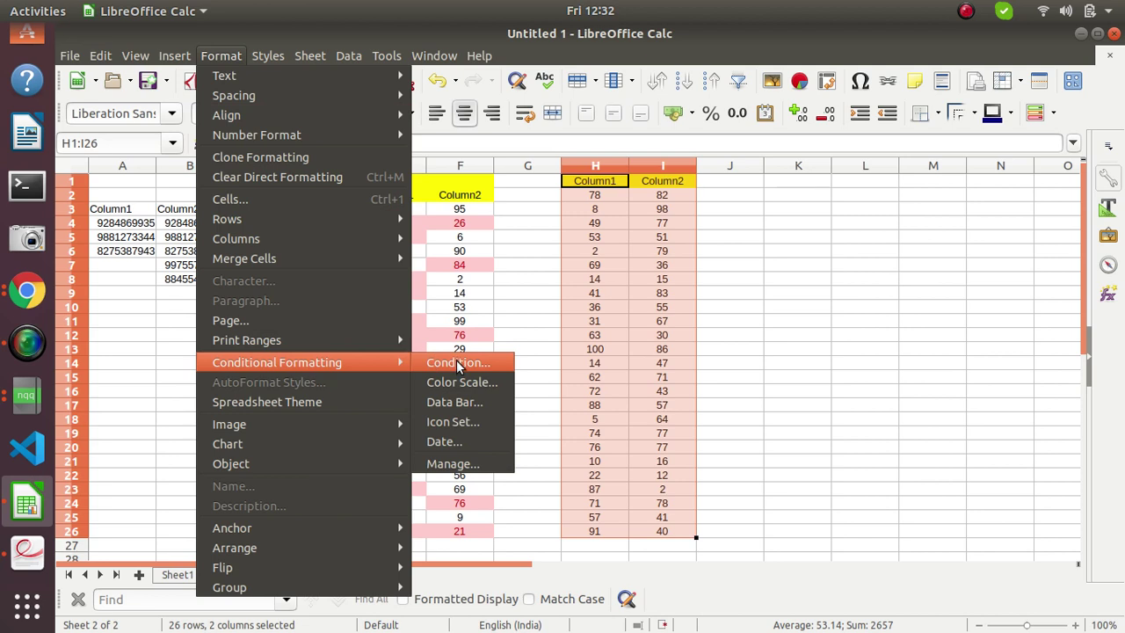
left_click(458, 363)
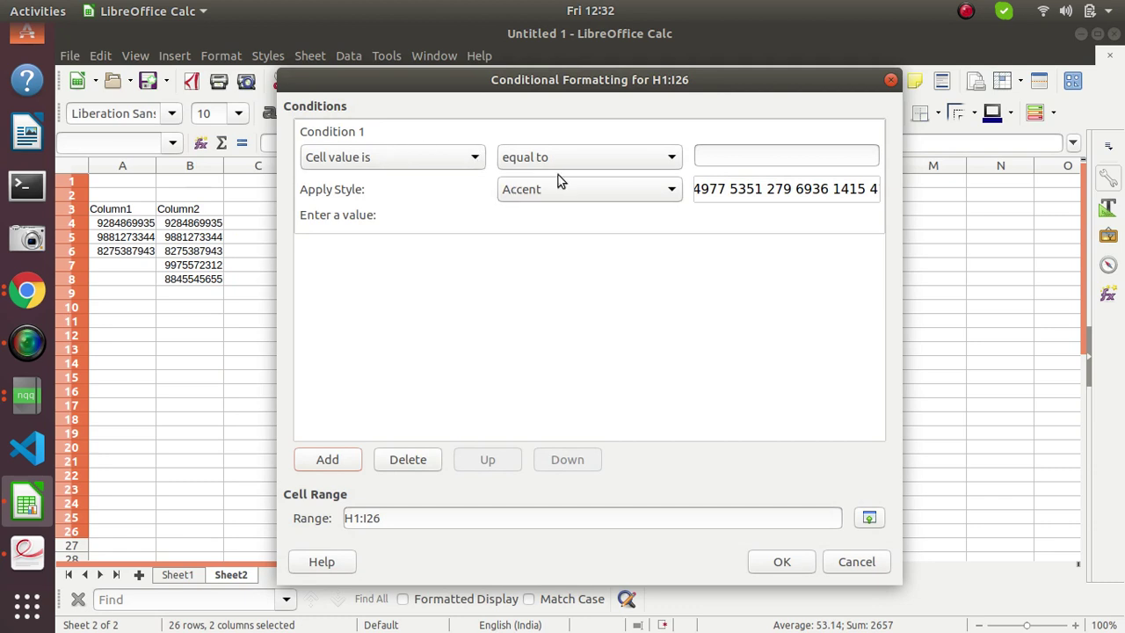
Set the condition to 'duplicate' with the Bad cell style and apply it.
left_click(578, 162)
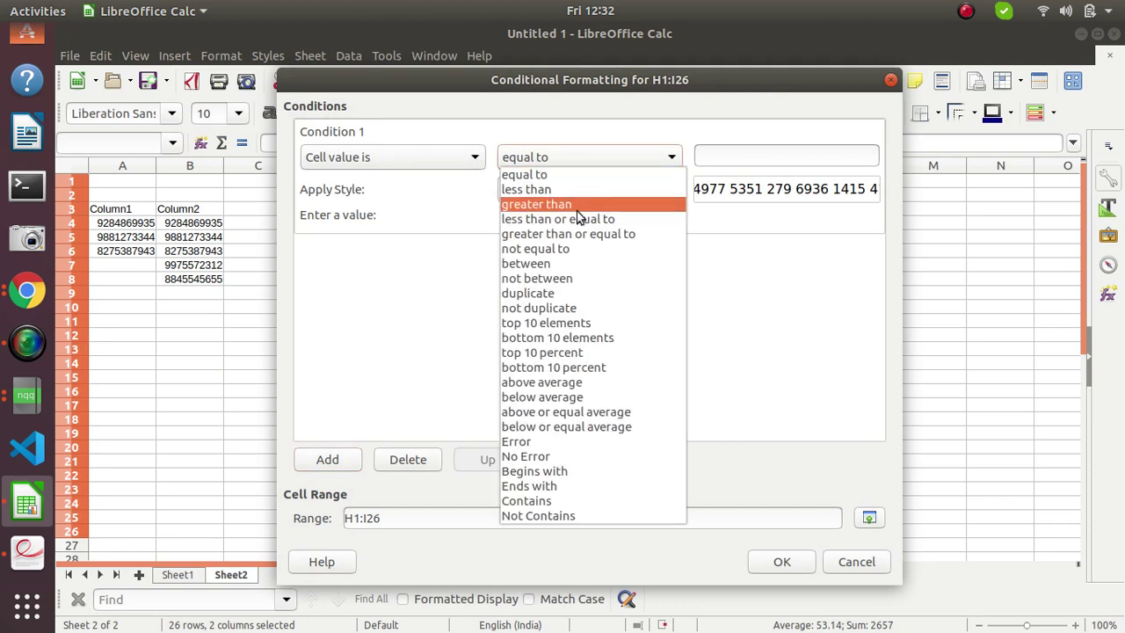
left_click(572, 292)
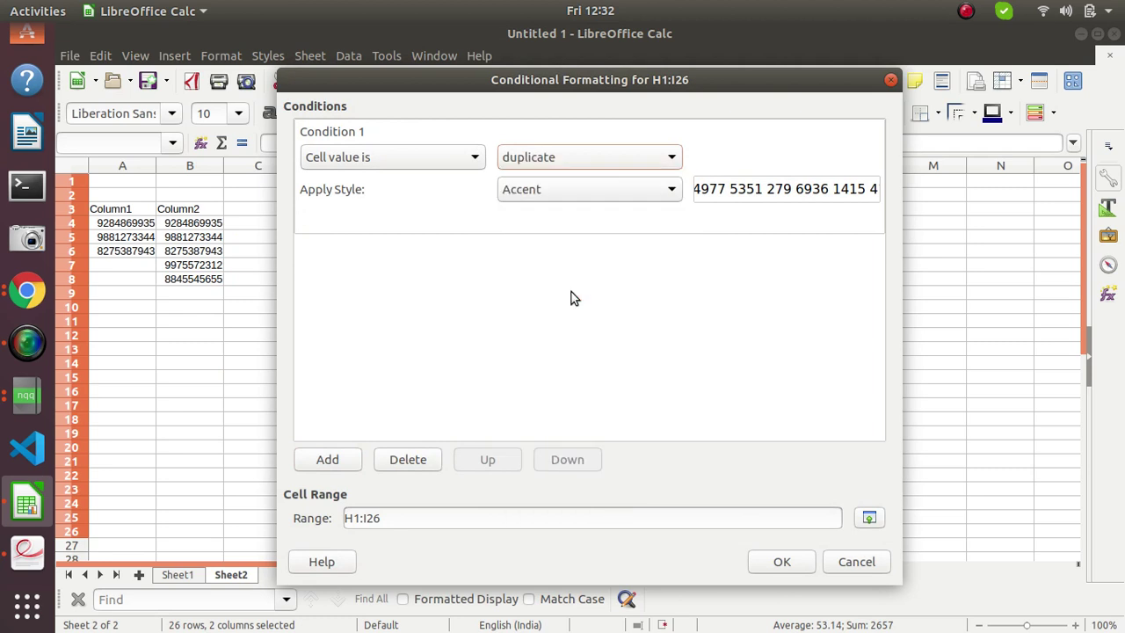
left_click(625, 197)
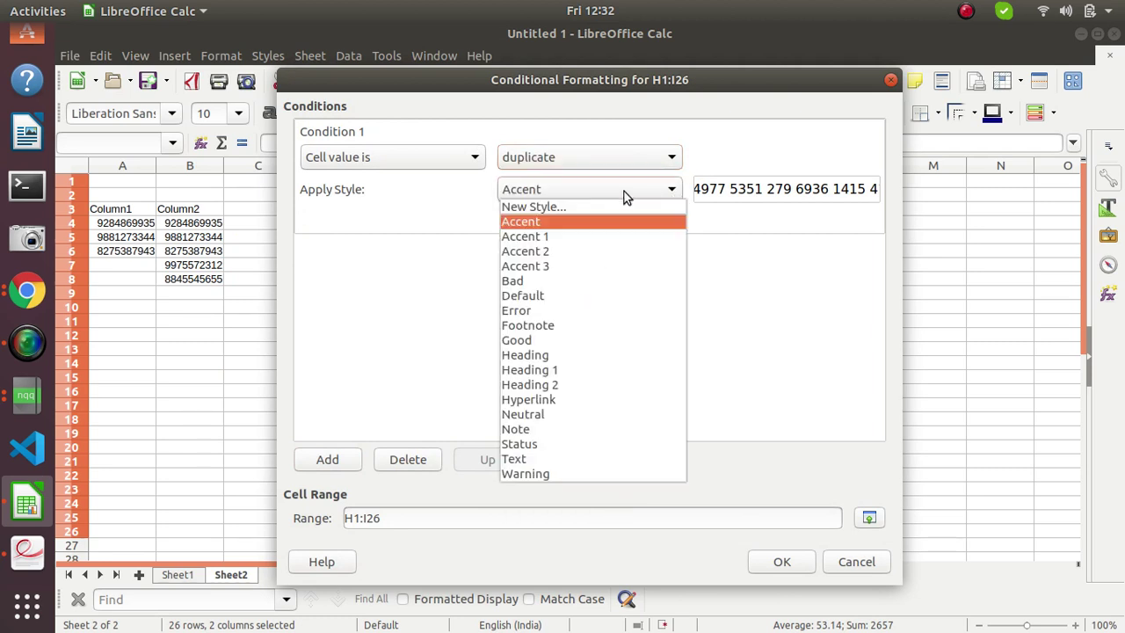
left_click(582, 281)
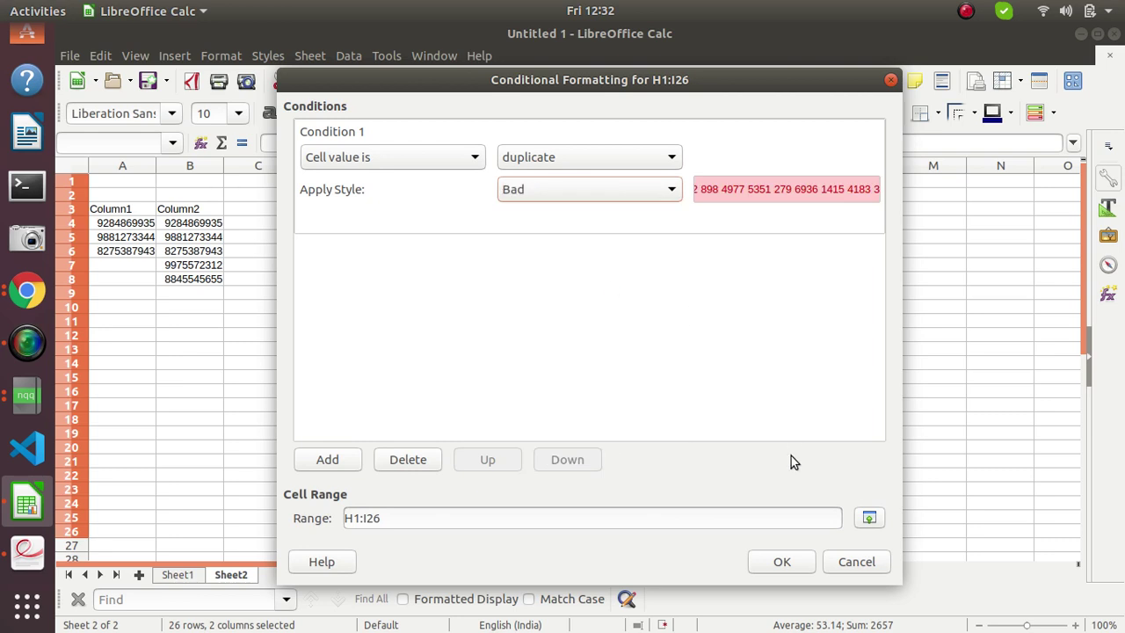
left_click(785, 567)
left_click(829, 324)
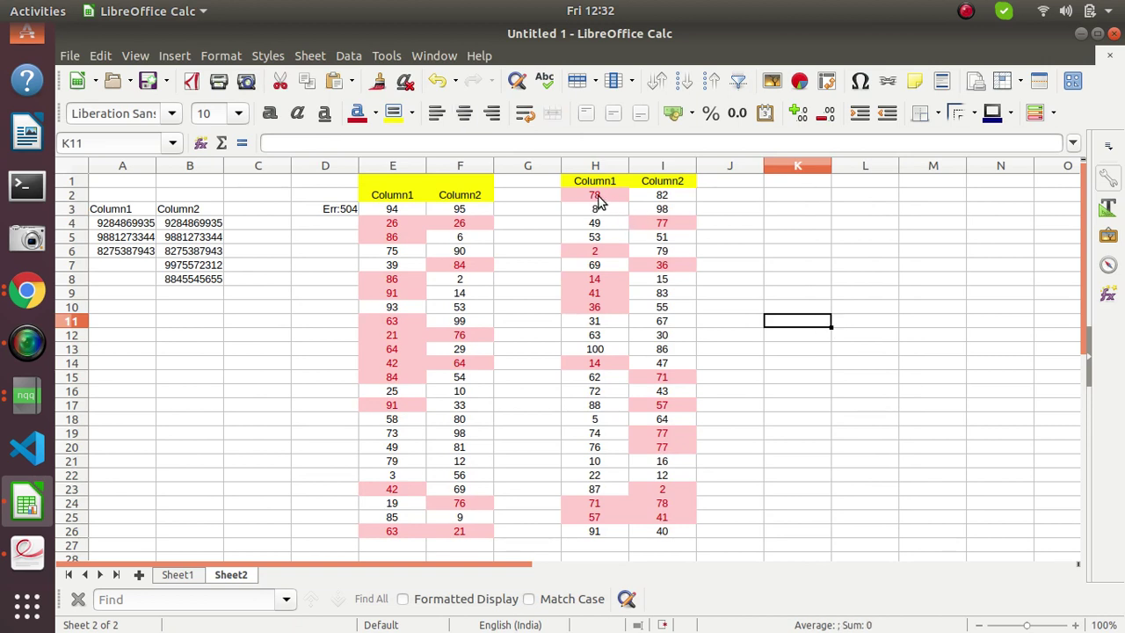
left_click_drag(597, 201, 607, 532)
left_click(888, 281)
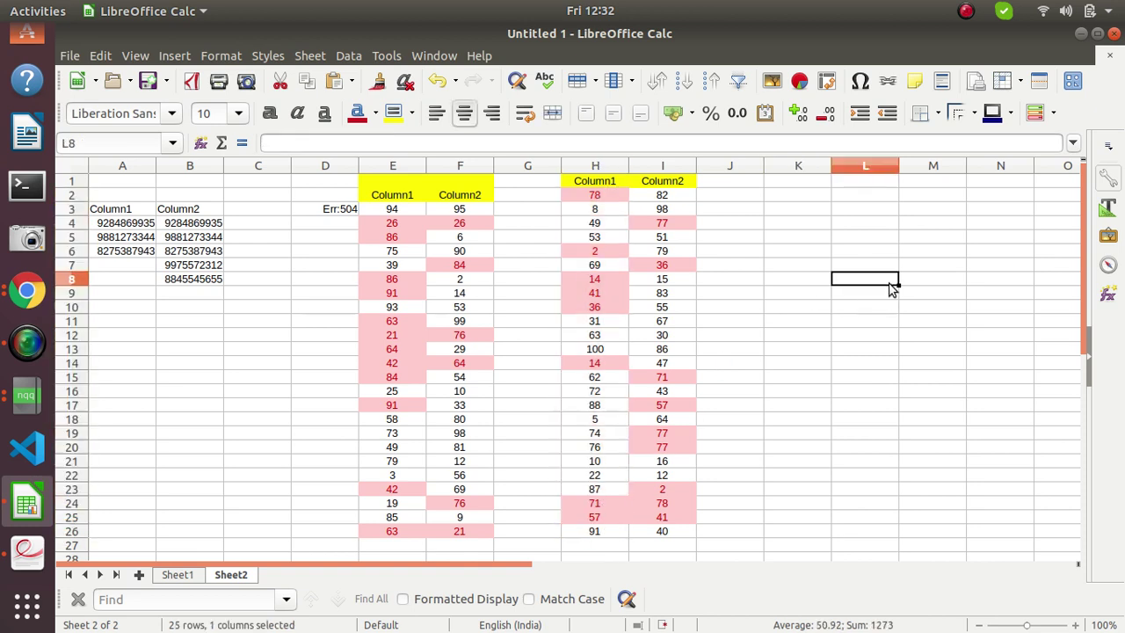